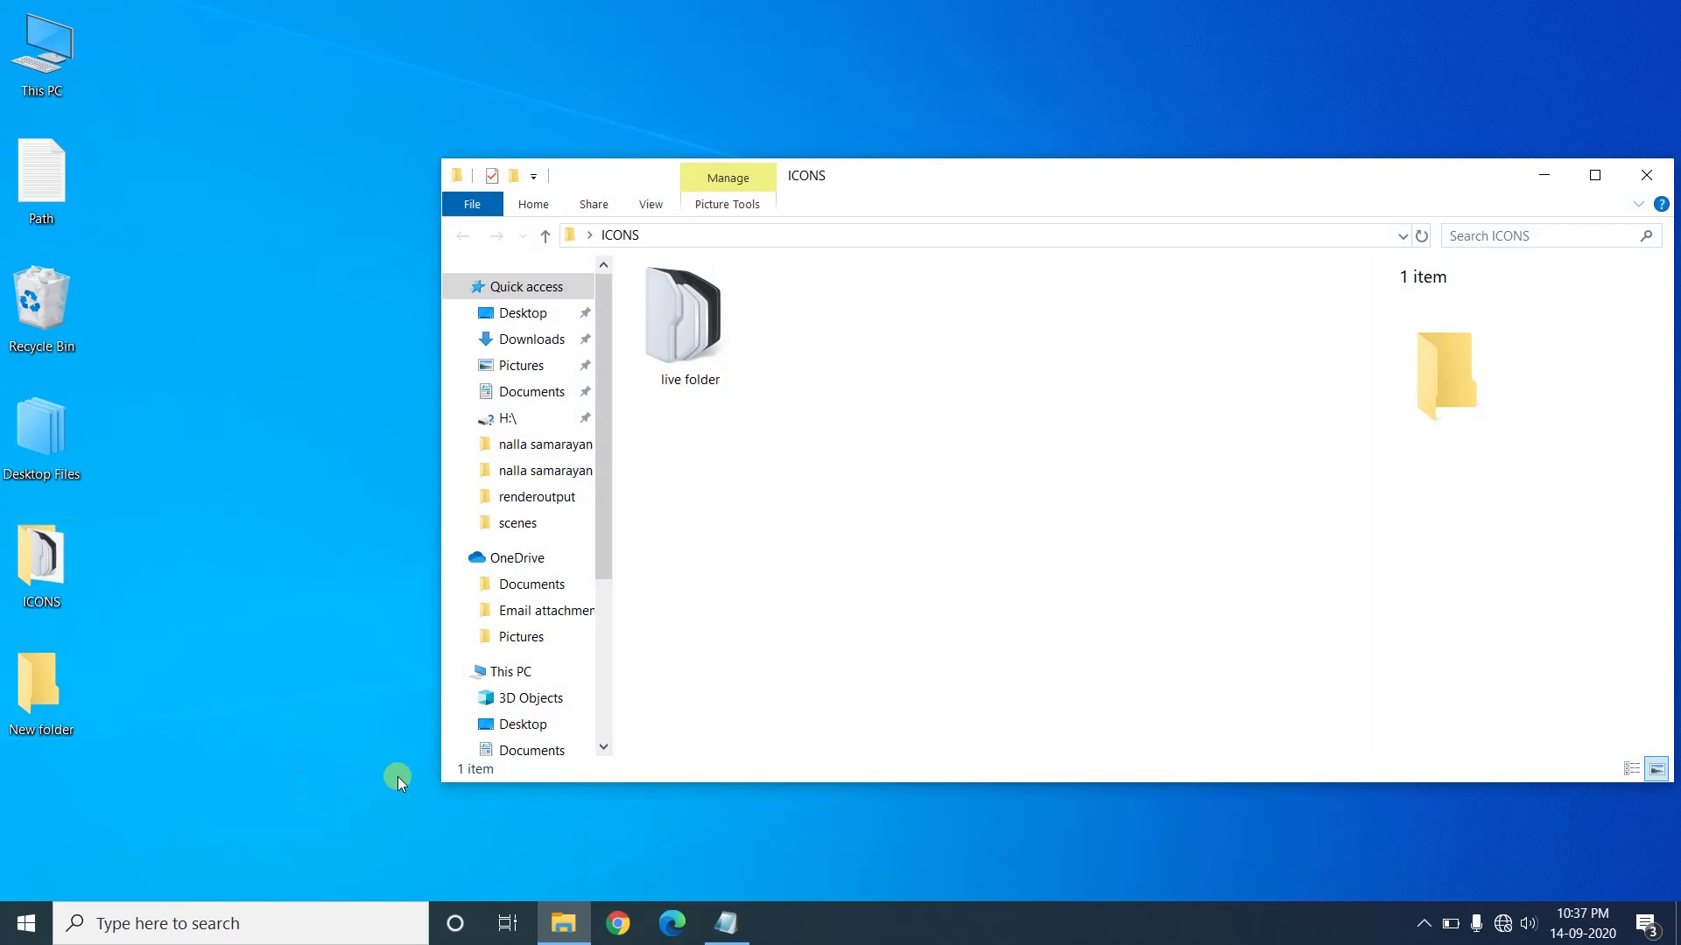
- Check the file type and location in the properties of the live folder icon file, then close the ICONS folder
click(679, 344)
right_click(732, 337)
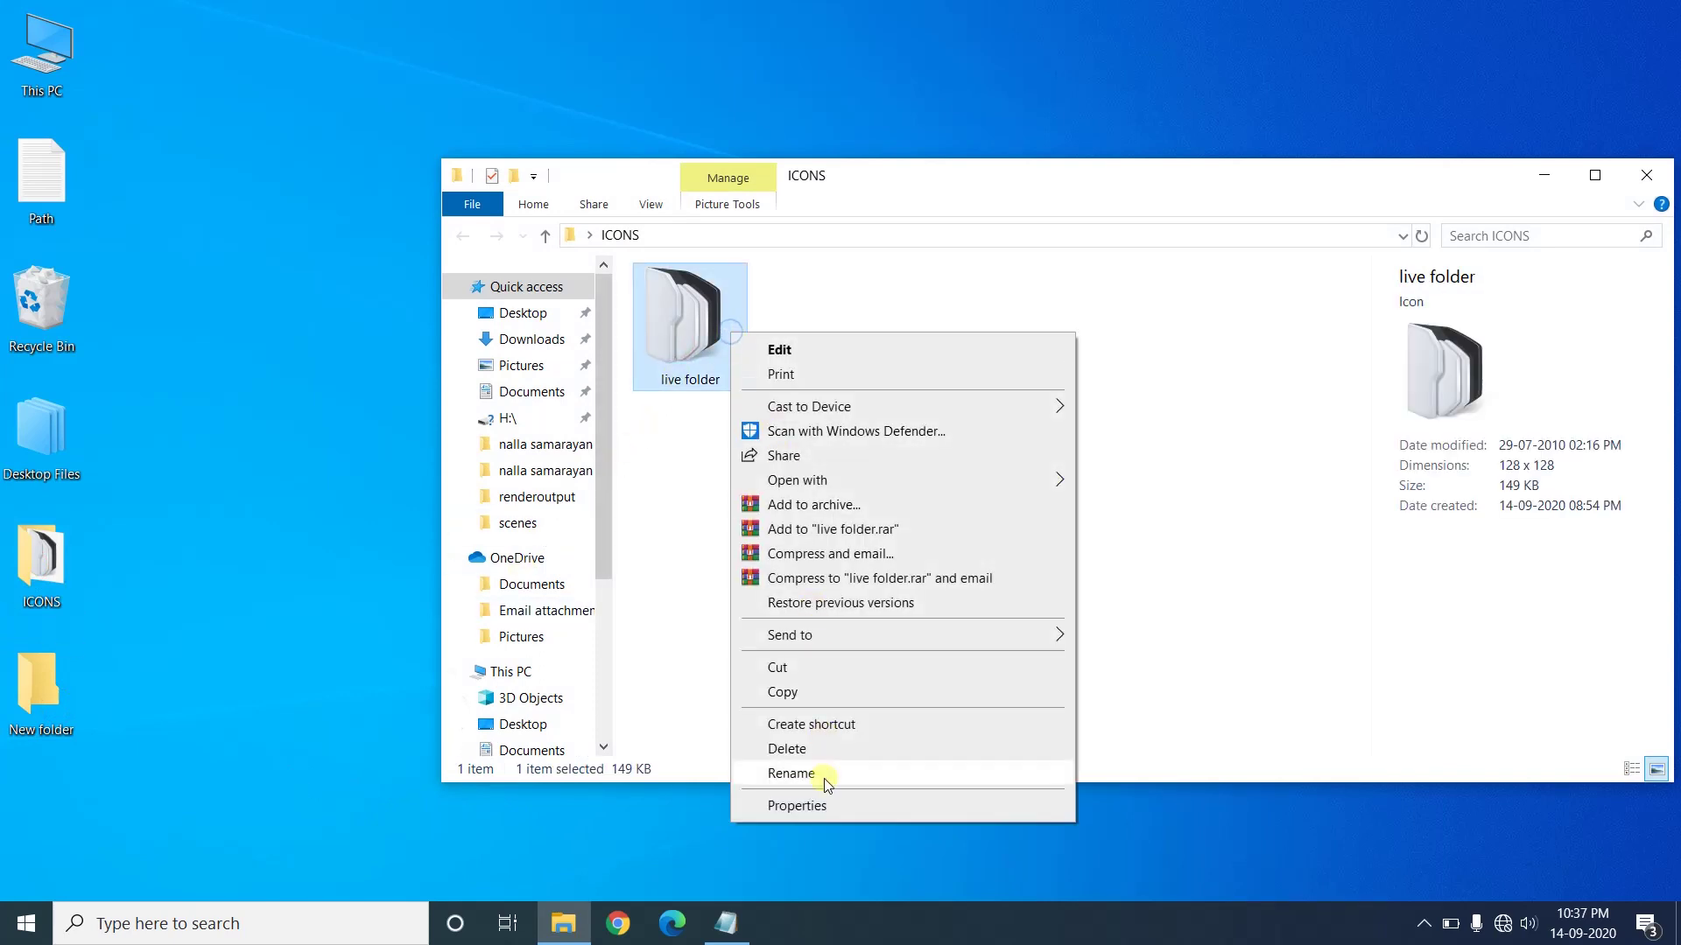
click(823, 803)
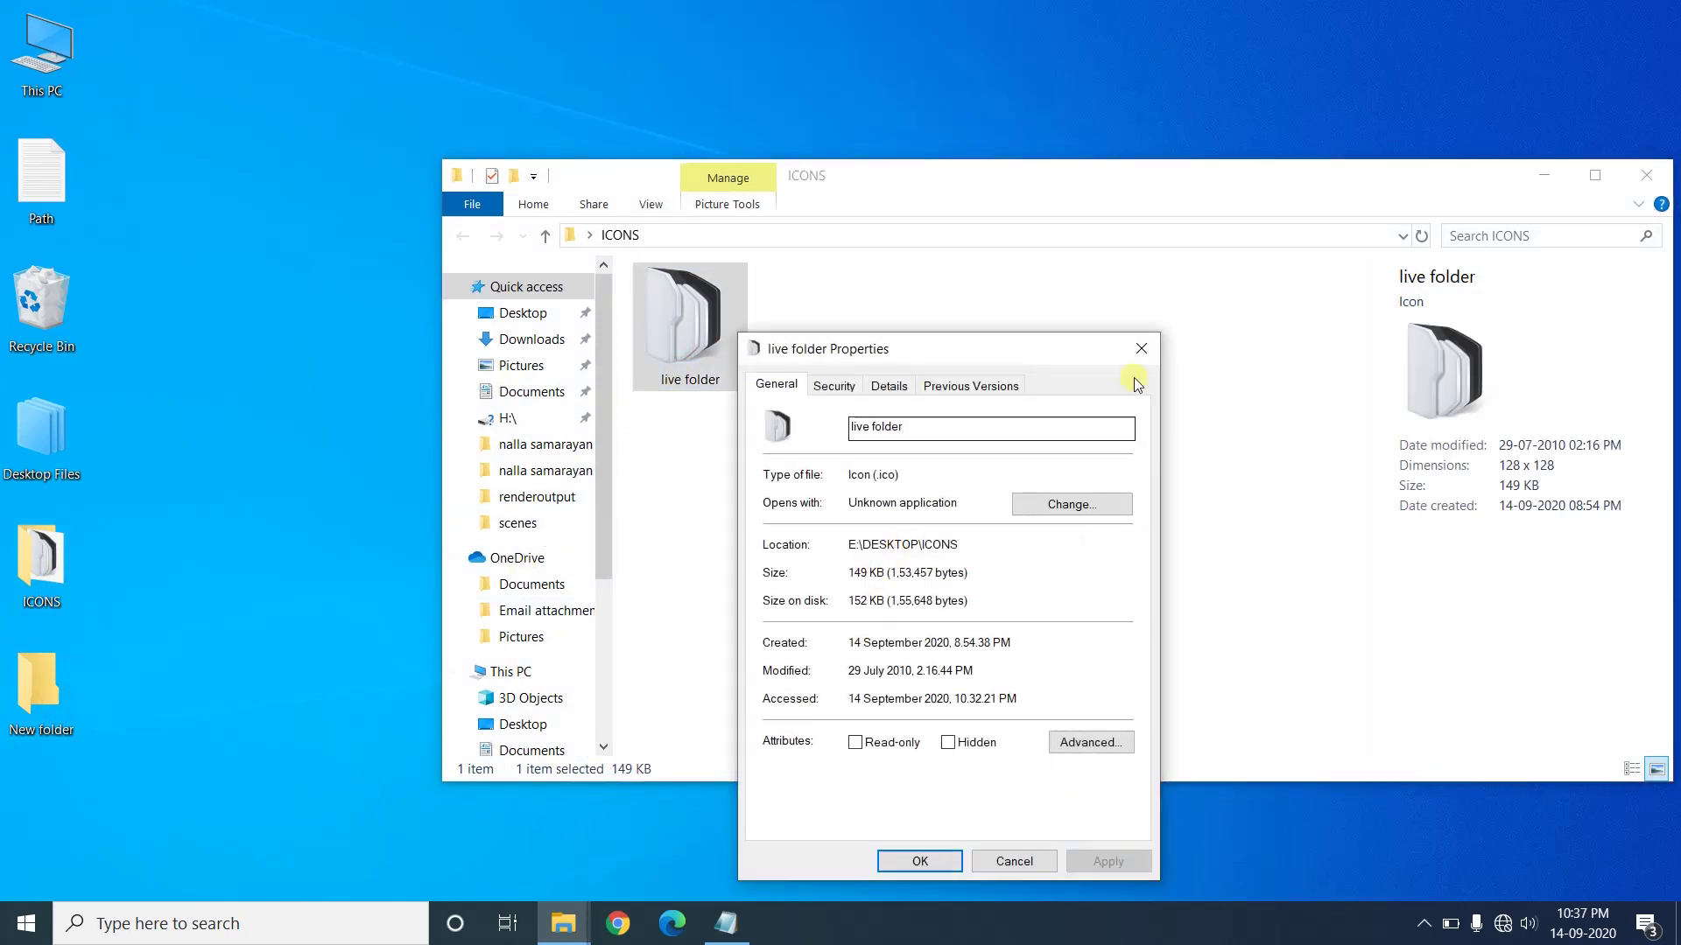
click(1141, 348)
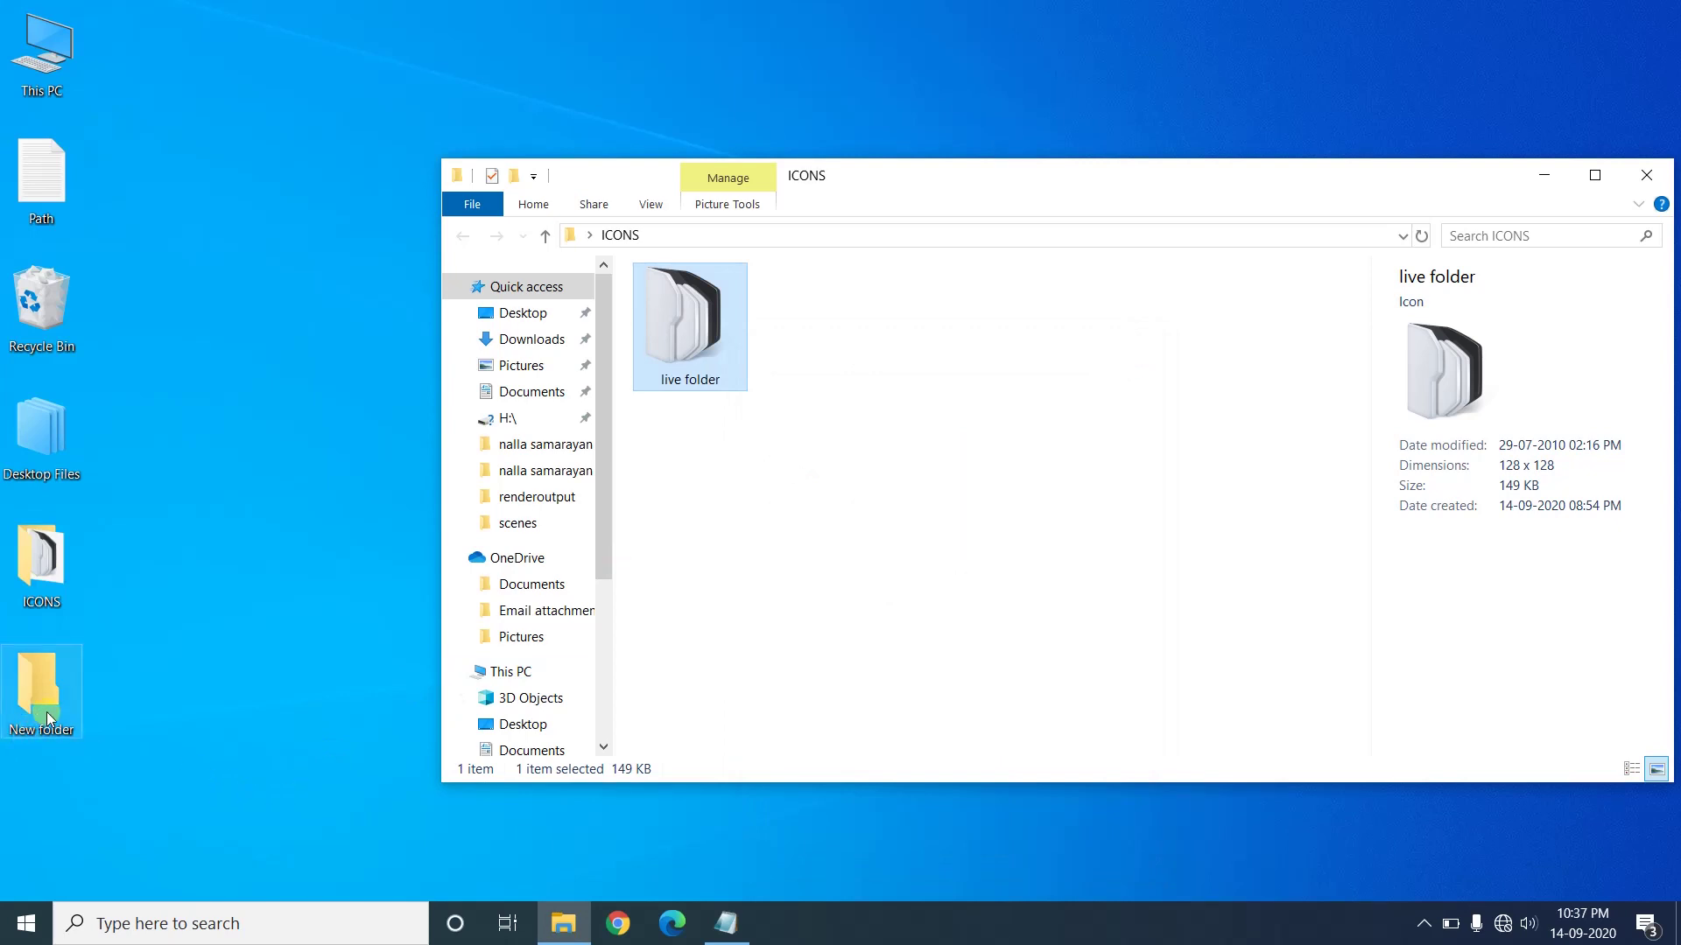
click(1650, 172)
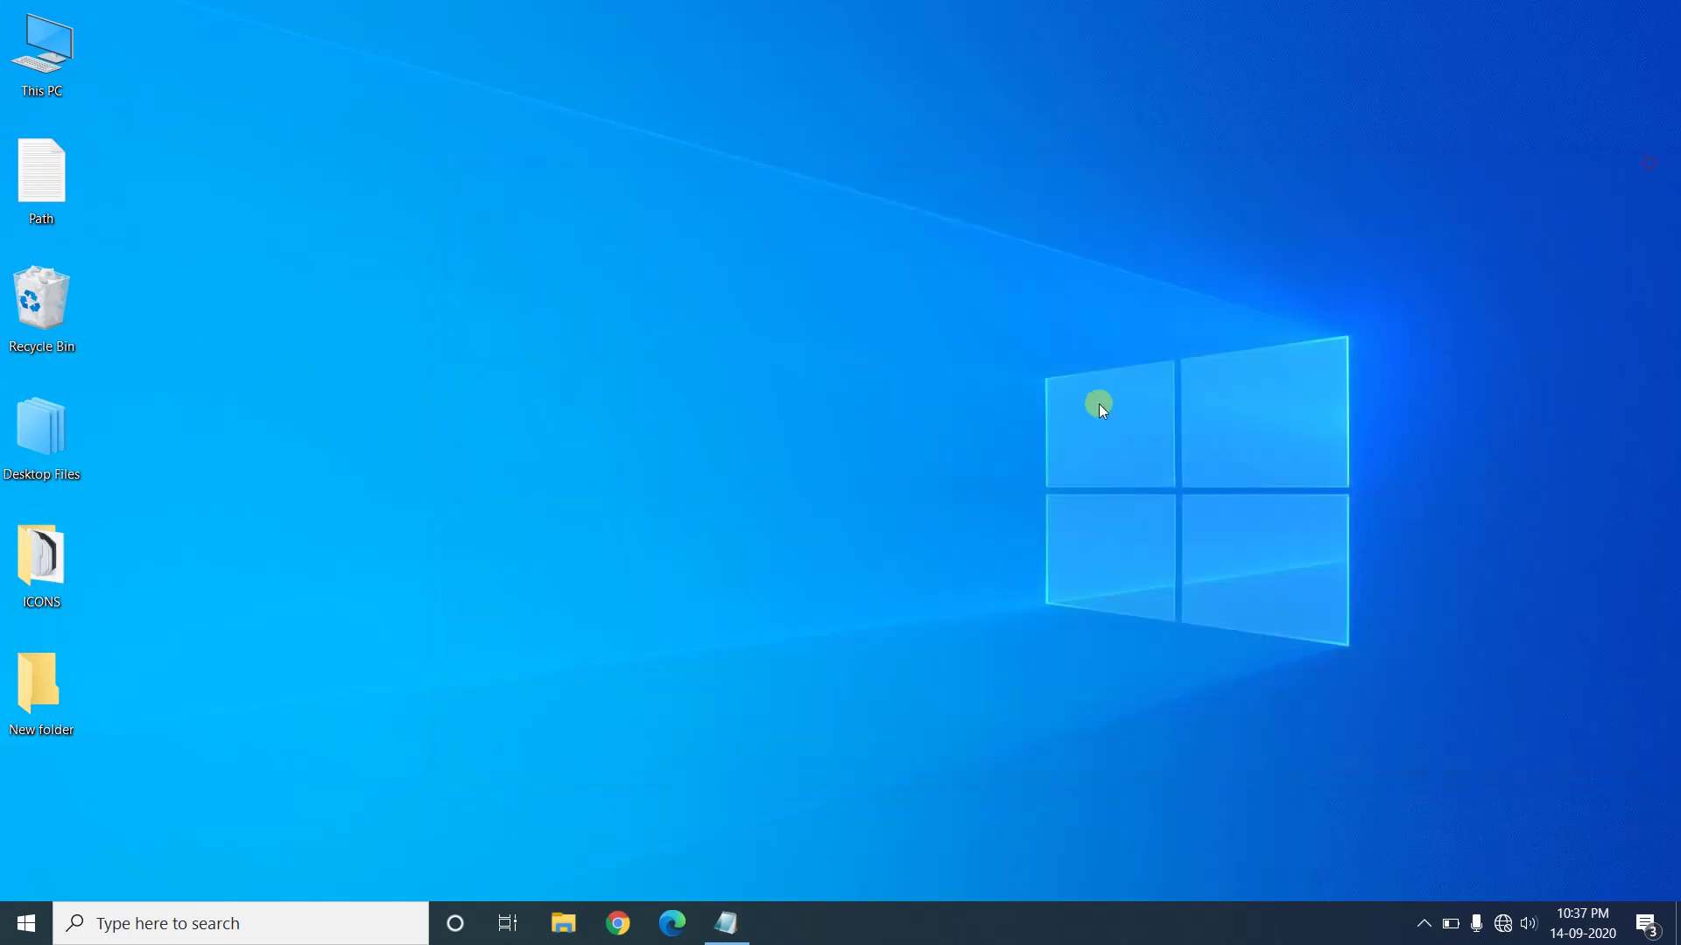
- Search Windows for regedit and launch the Registry Editor, allowing it to run
click(252, 928)
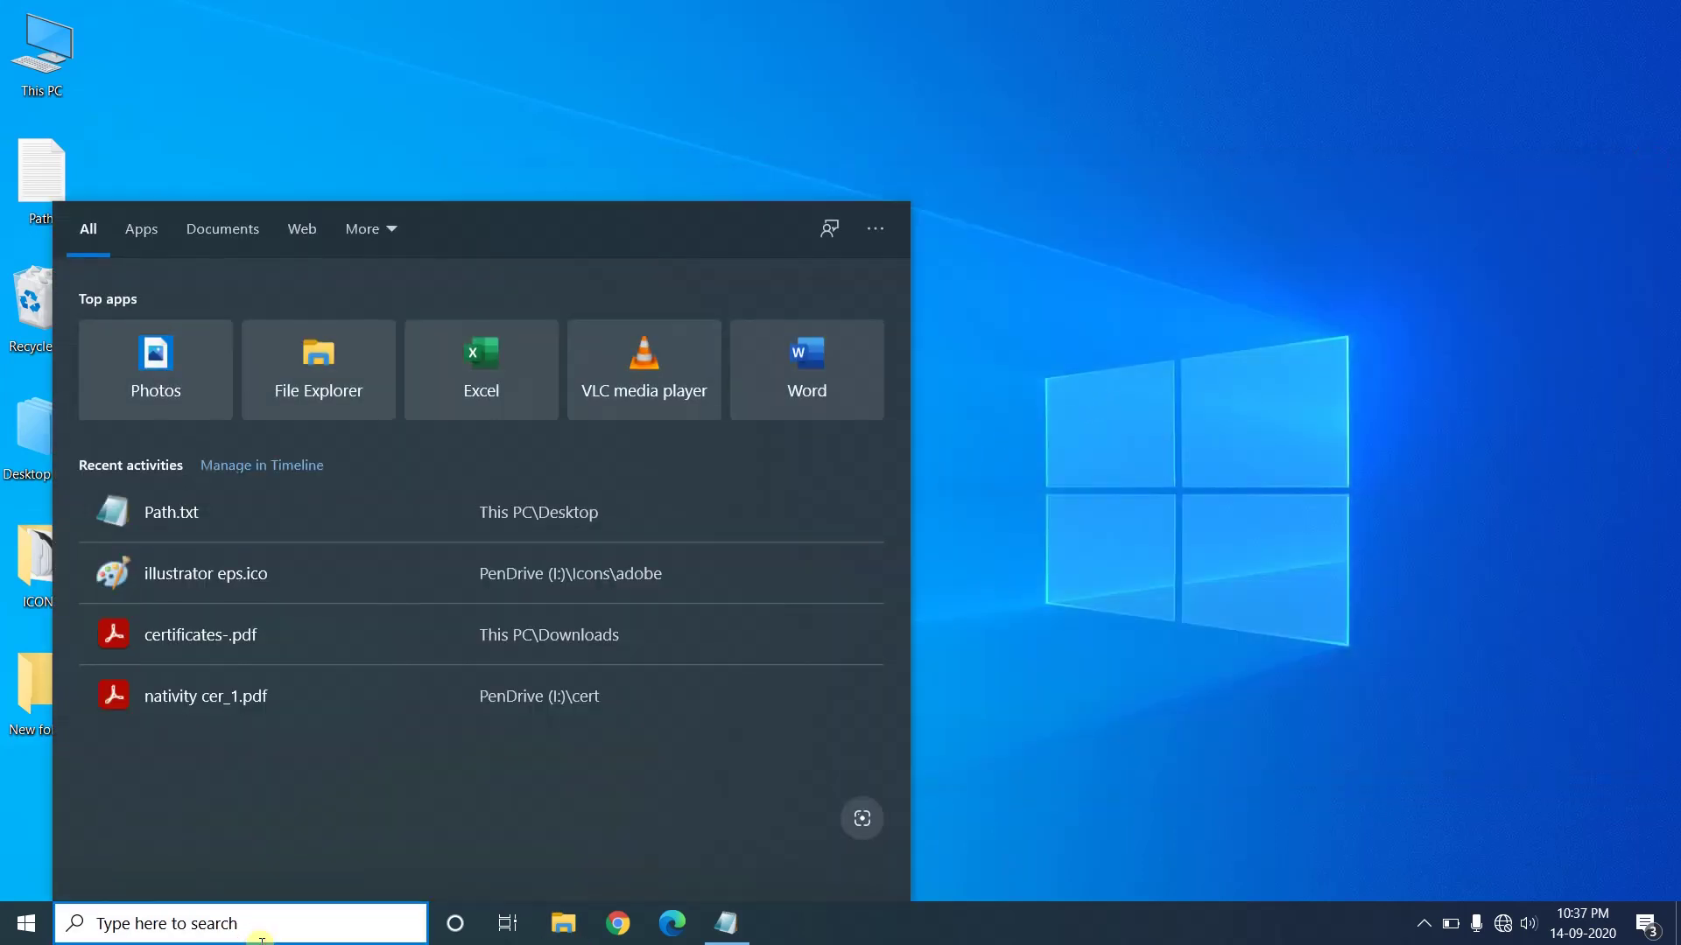
text(re)
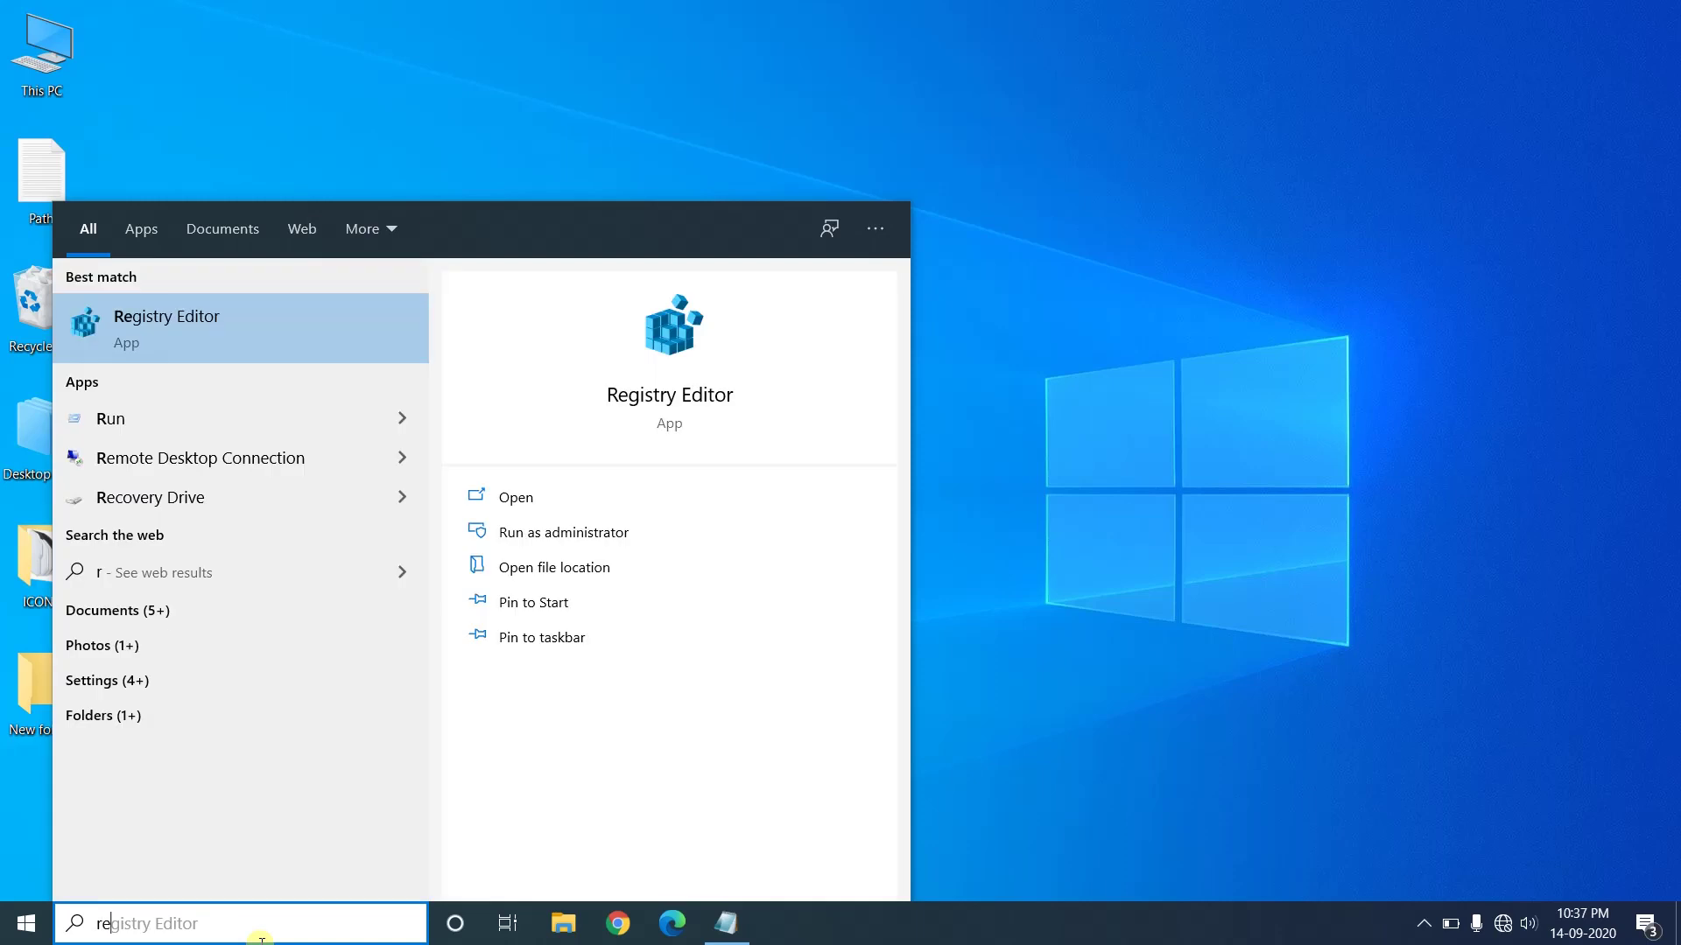
text(gedit)
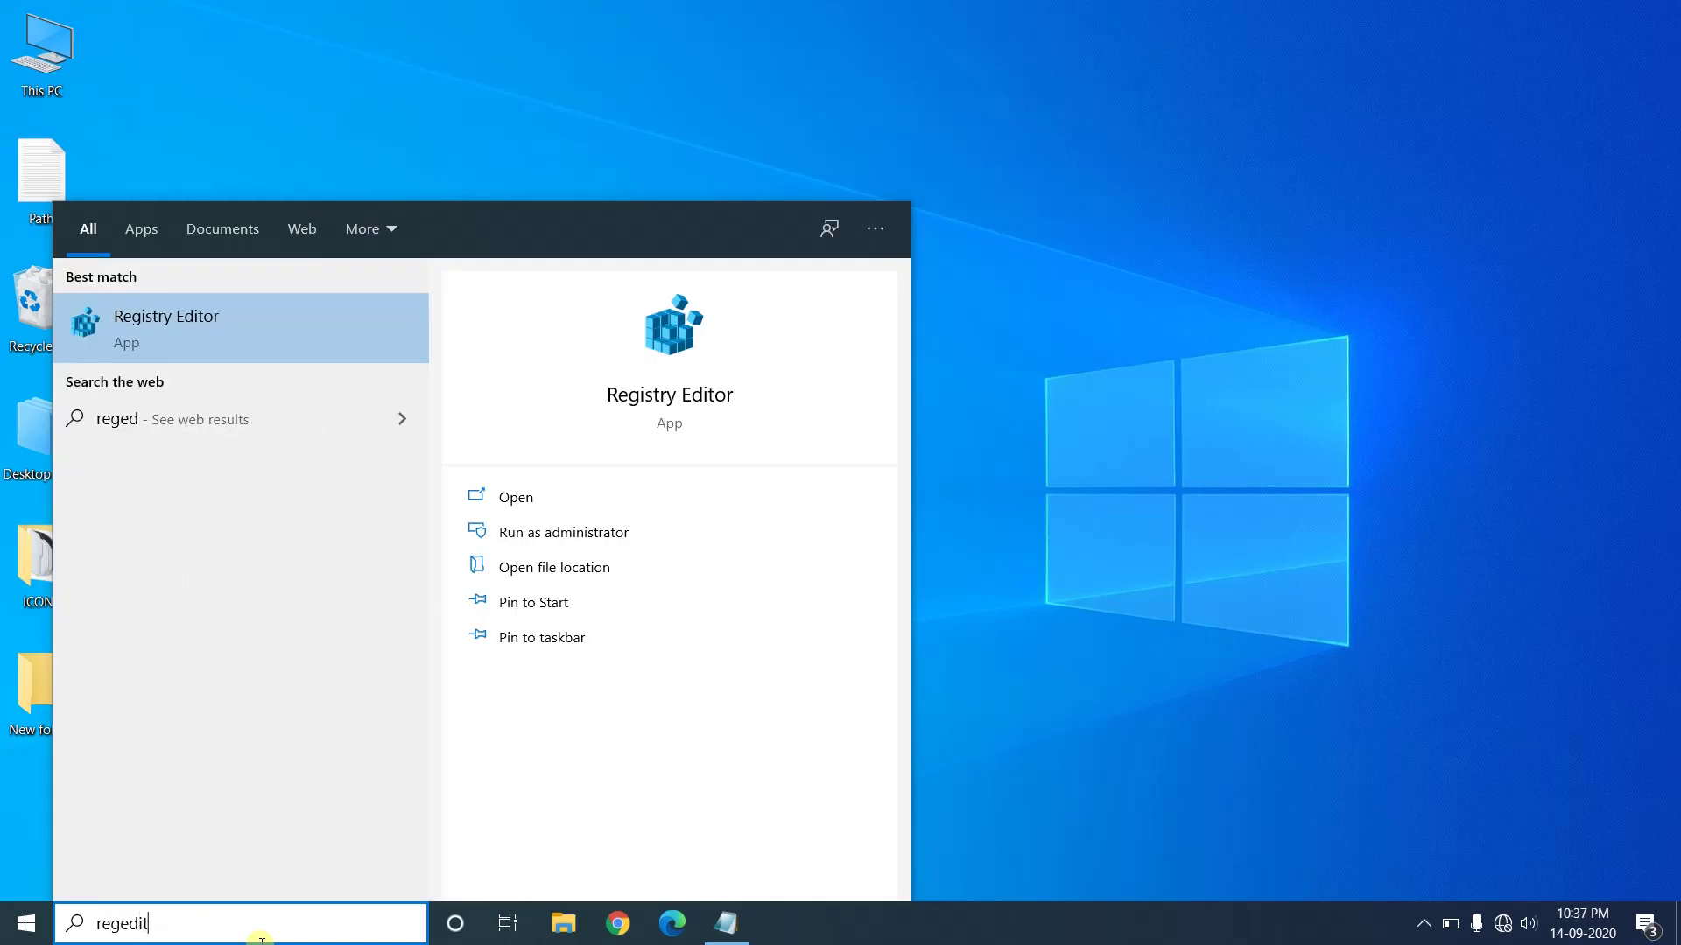
key(Return)
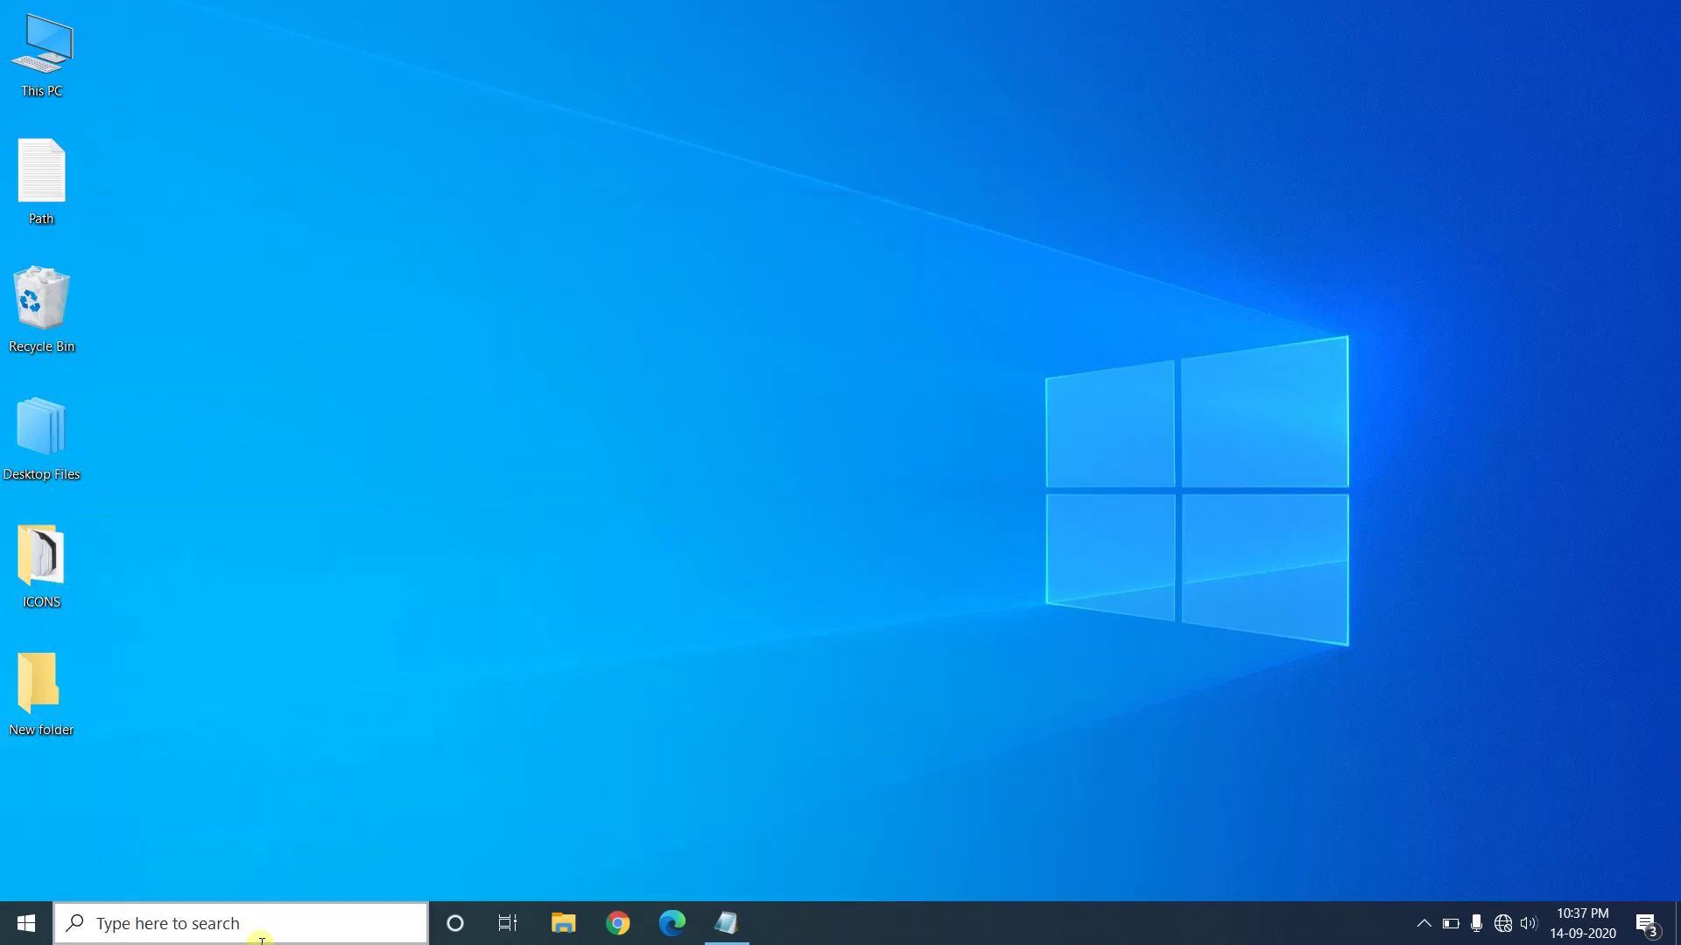
click(735, 608)
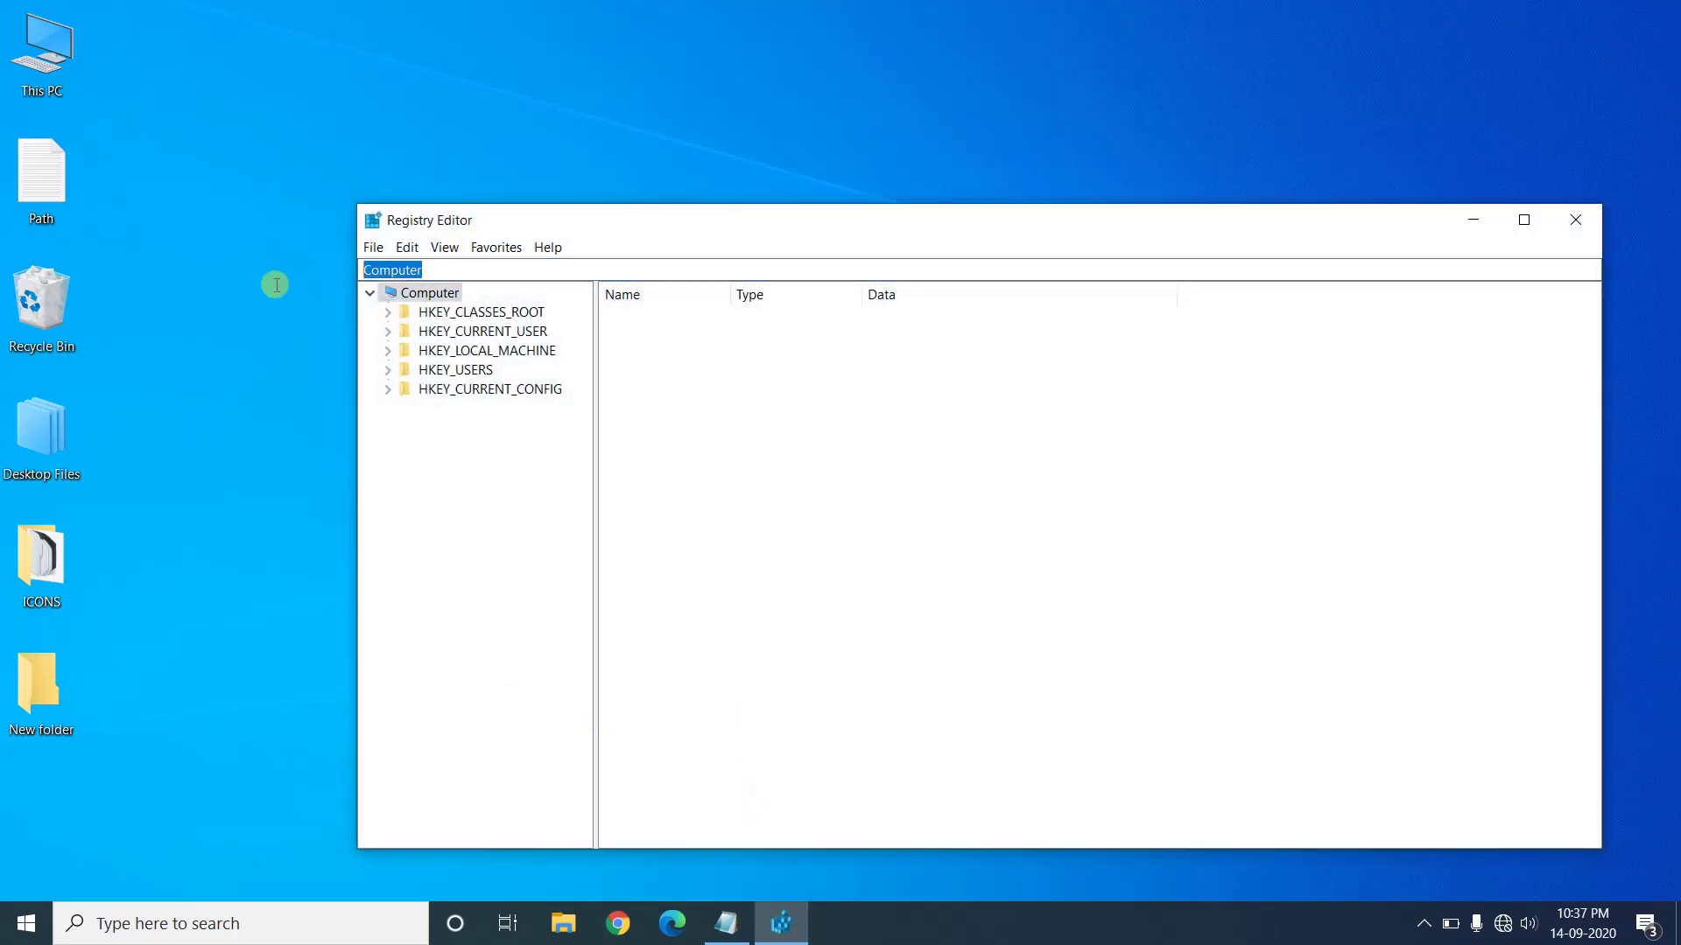
- Copy the registry path from the Path text file and go to HKEY_LOCAL_MACHINE\SOFTWARE\Microsoft\Windows\CurrentVersion\Explorer in the Registry Editor
click(41, 215)
double_click(41, 215)
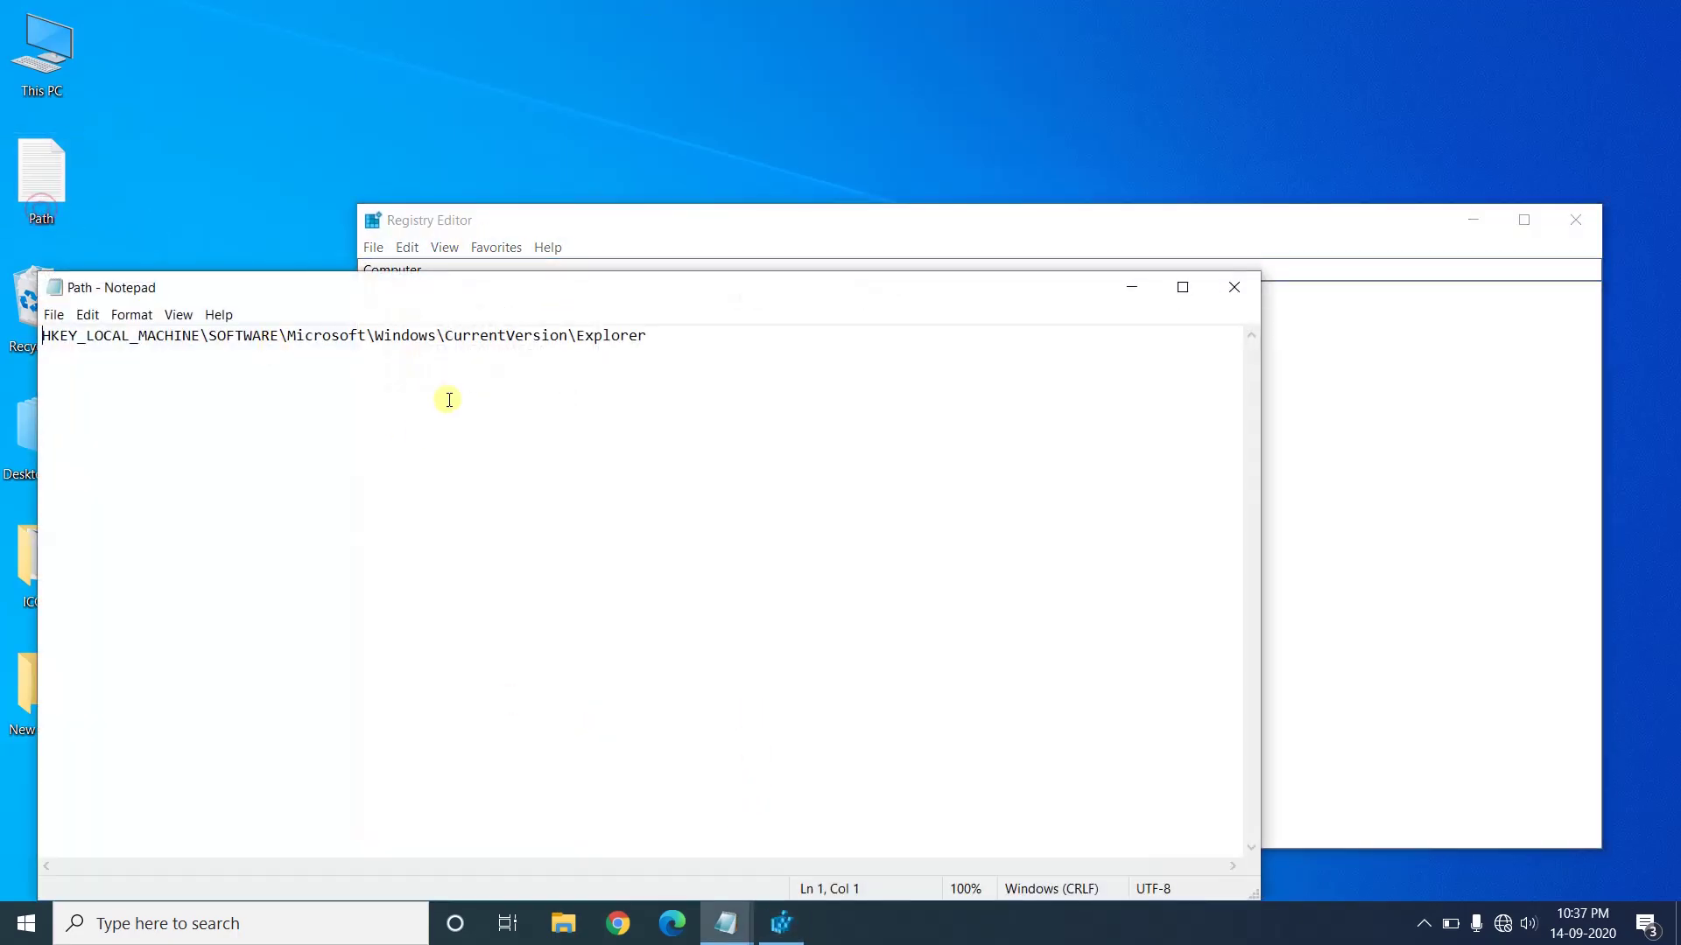
triple_click(686, 338)
right_click(115, 344)
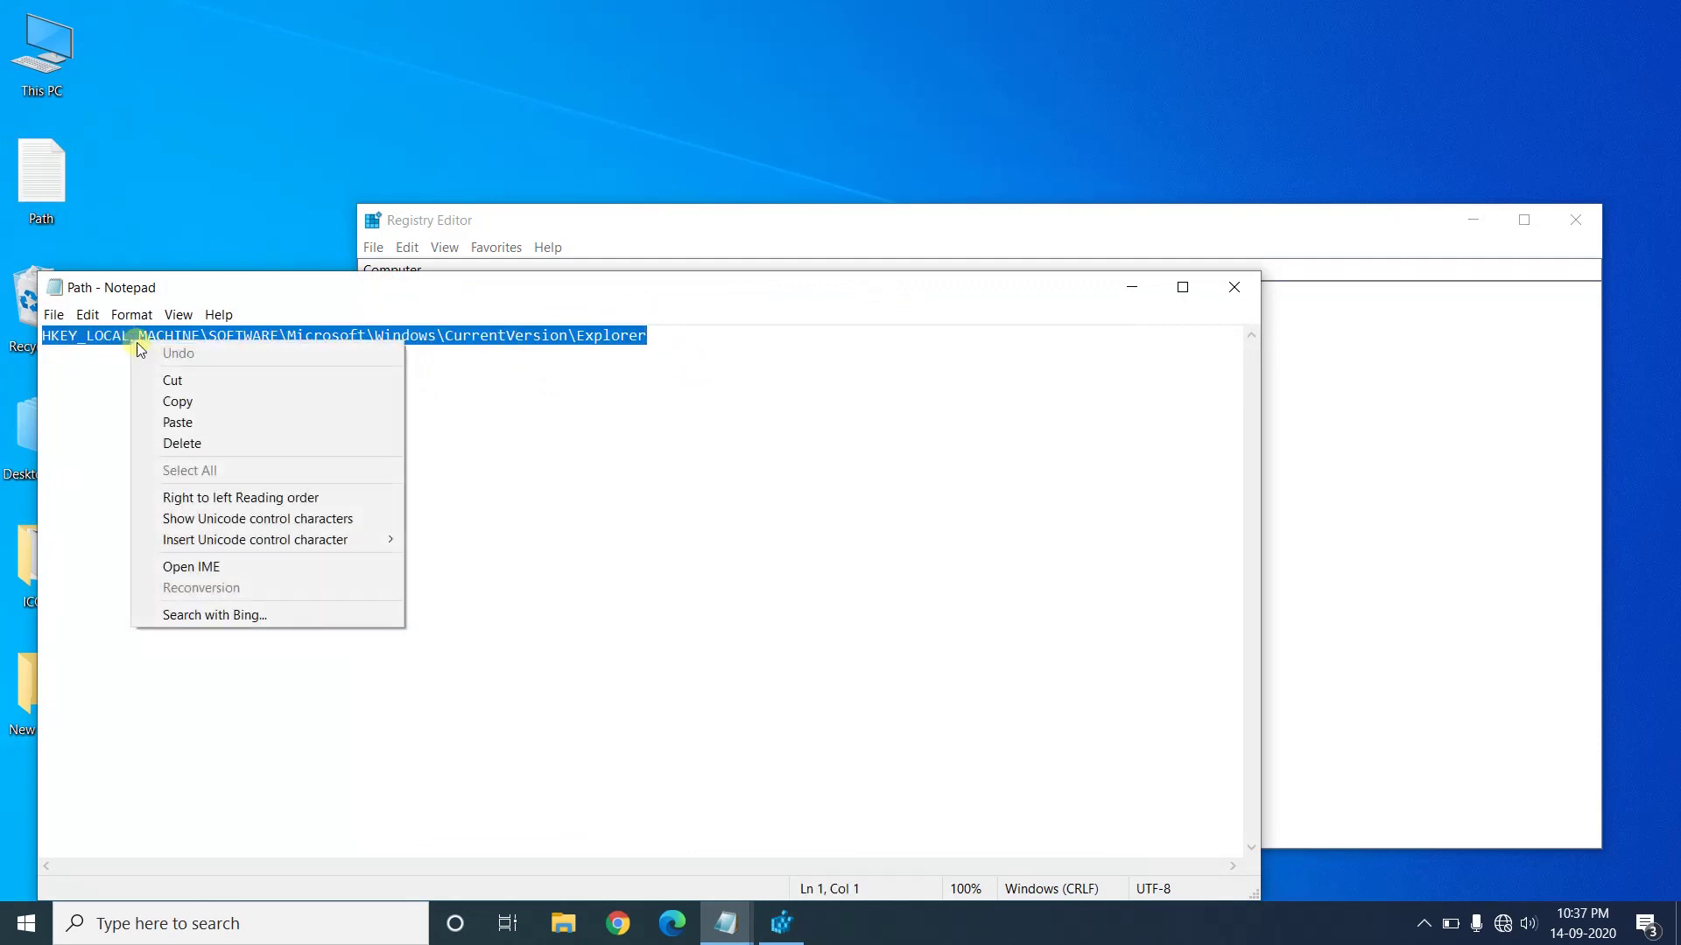
click(218, 402)
click(1133, 290)
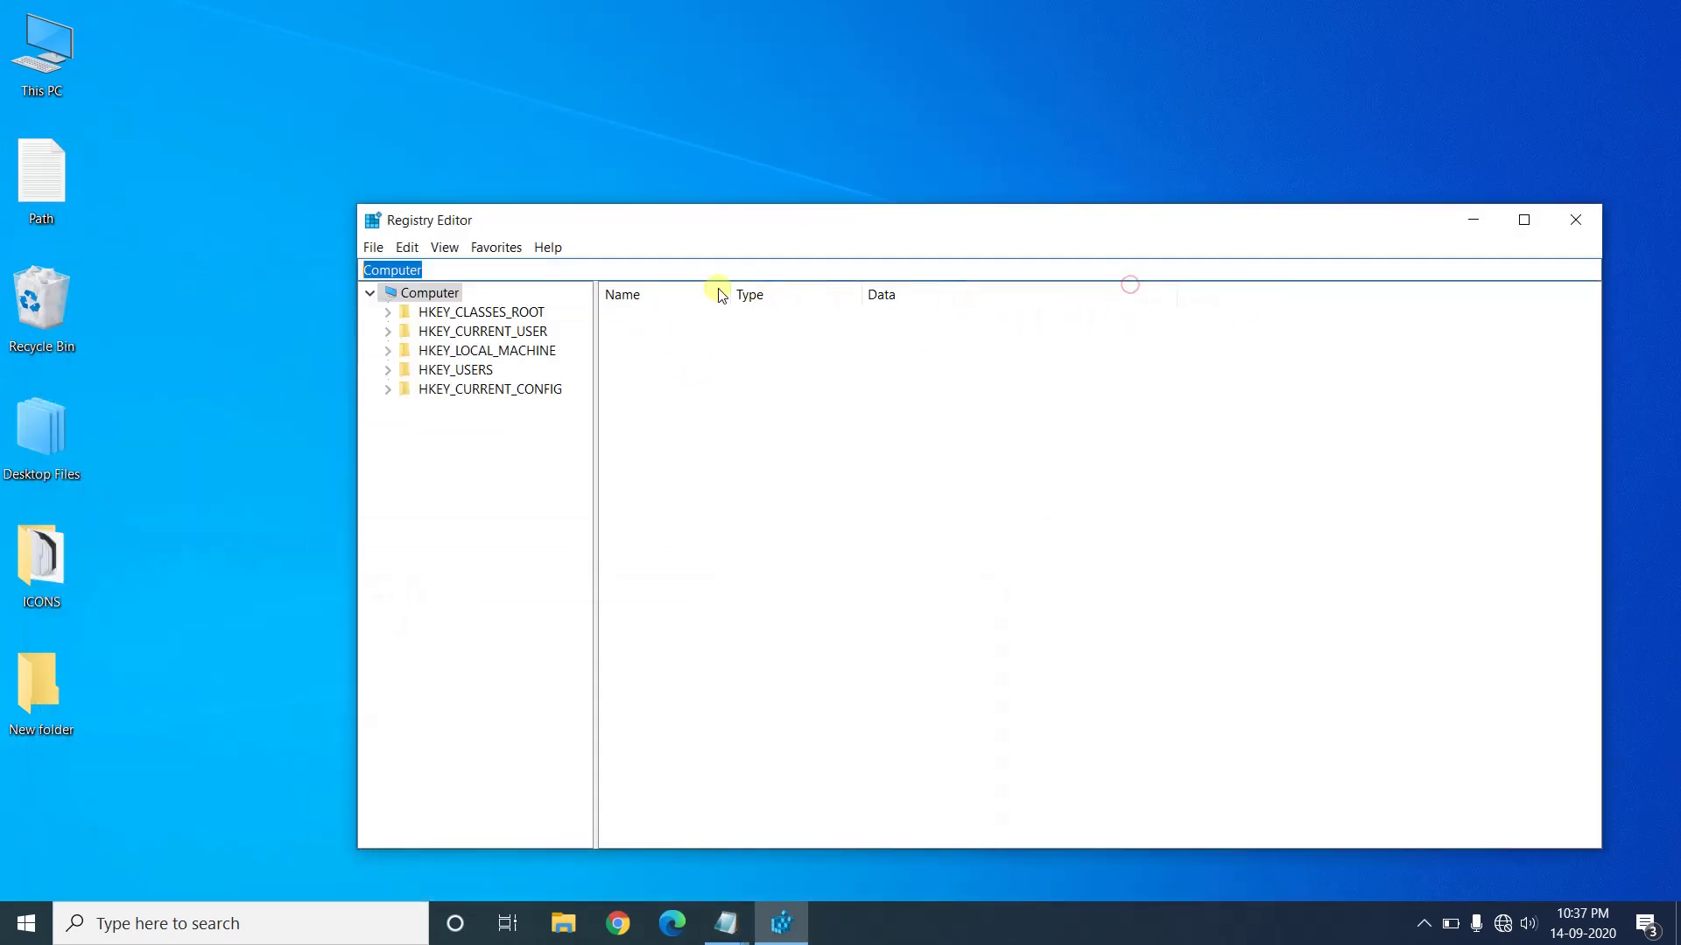
key(ctrl+v)
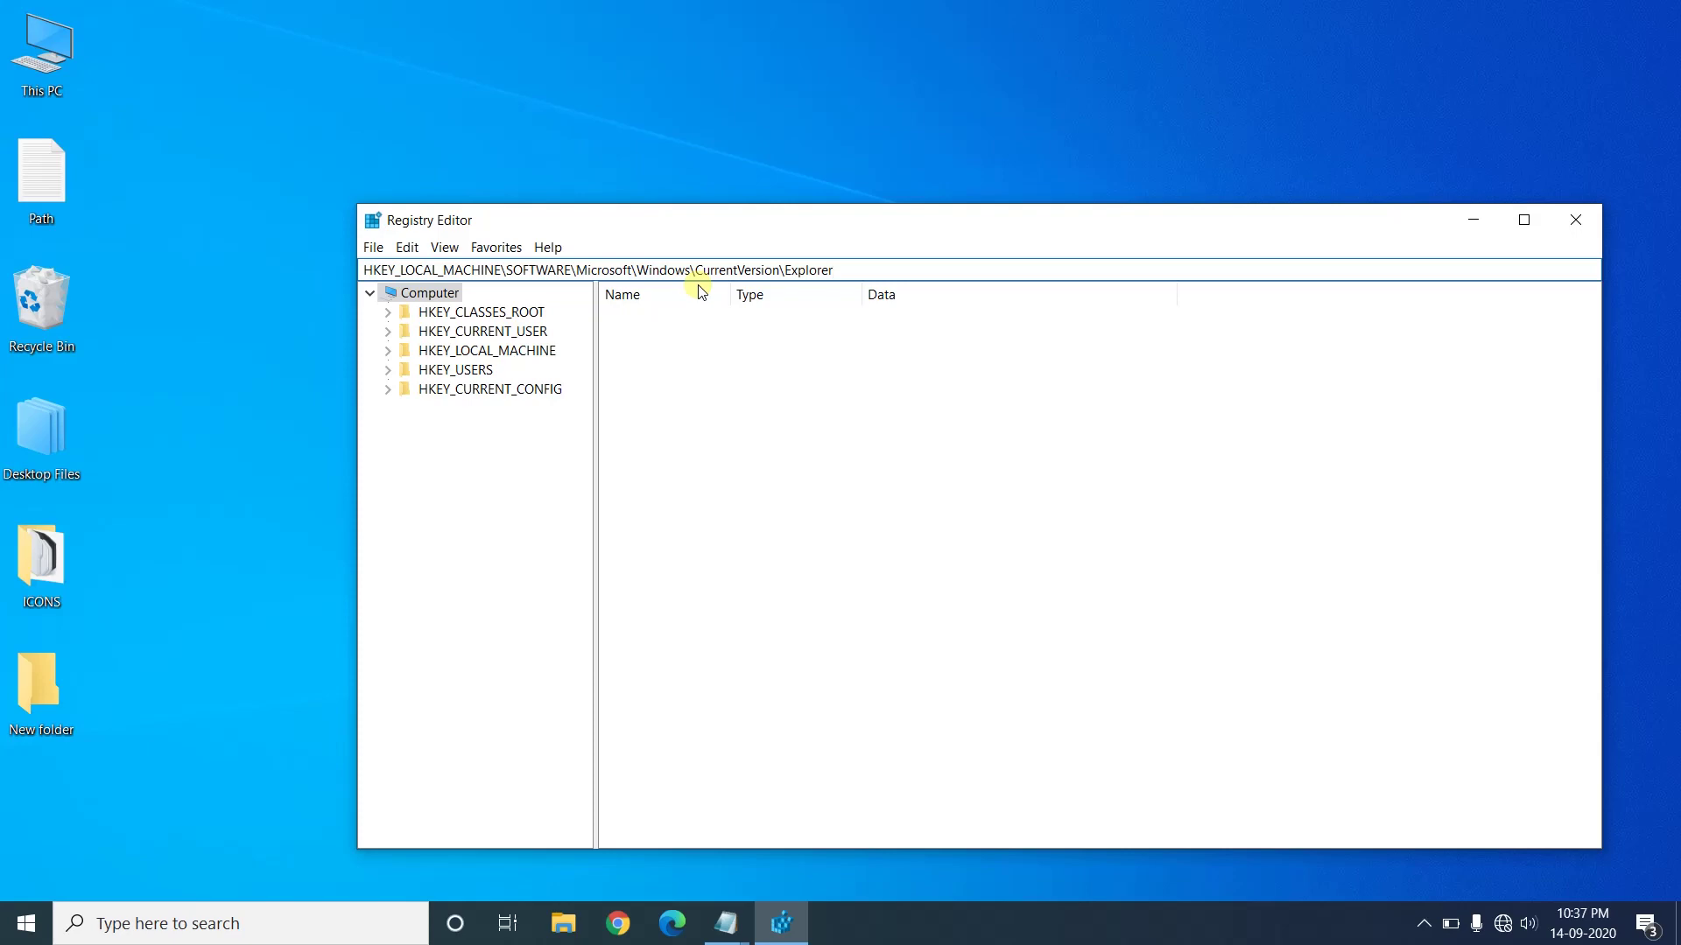
key(Return)
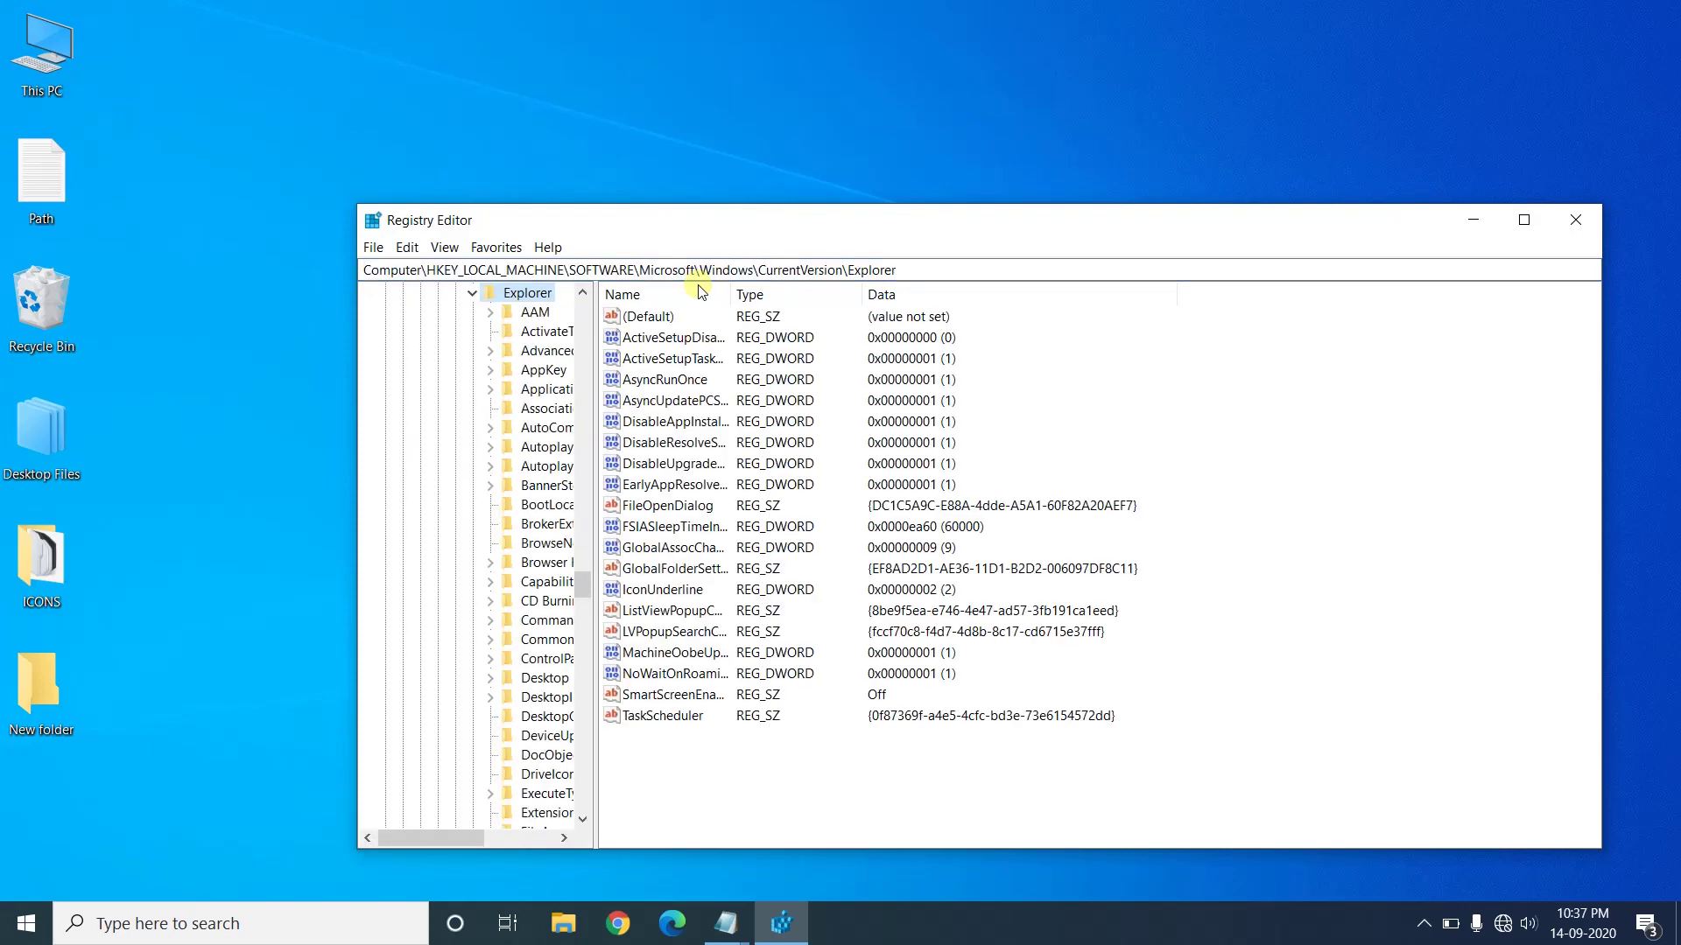
- Create a new key named Shell Icons under the Explorer key
right_click(512, 299)
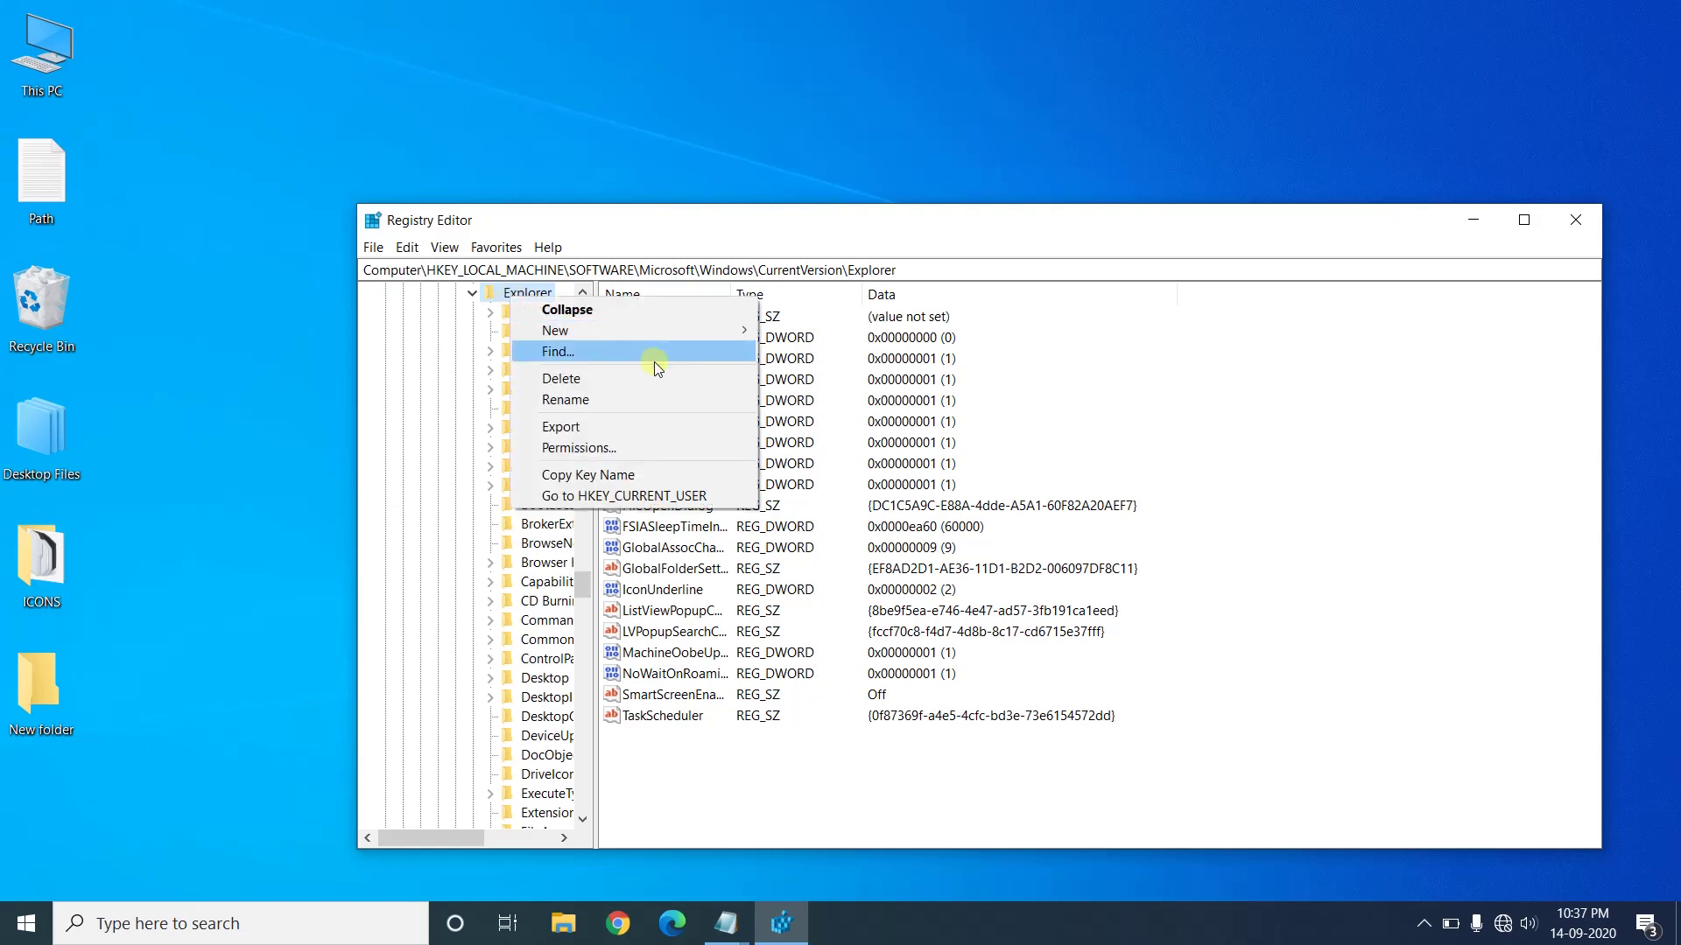
mouse_move(672, 339)
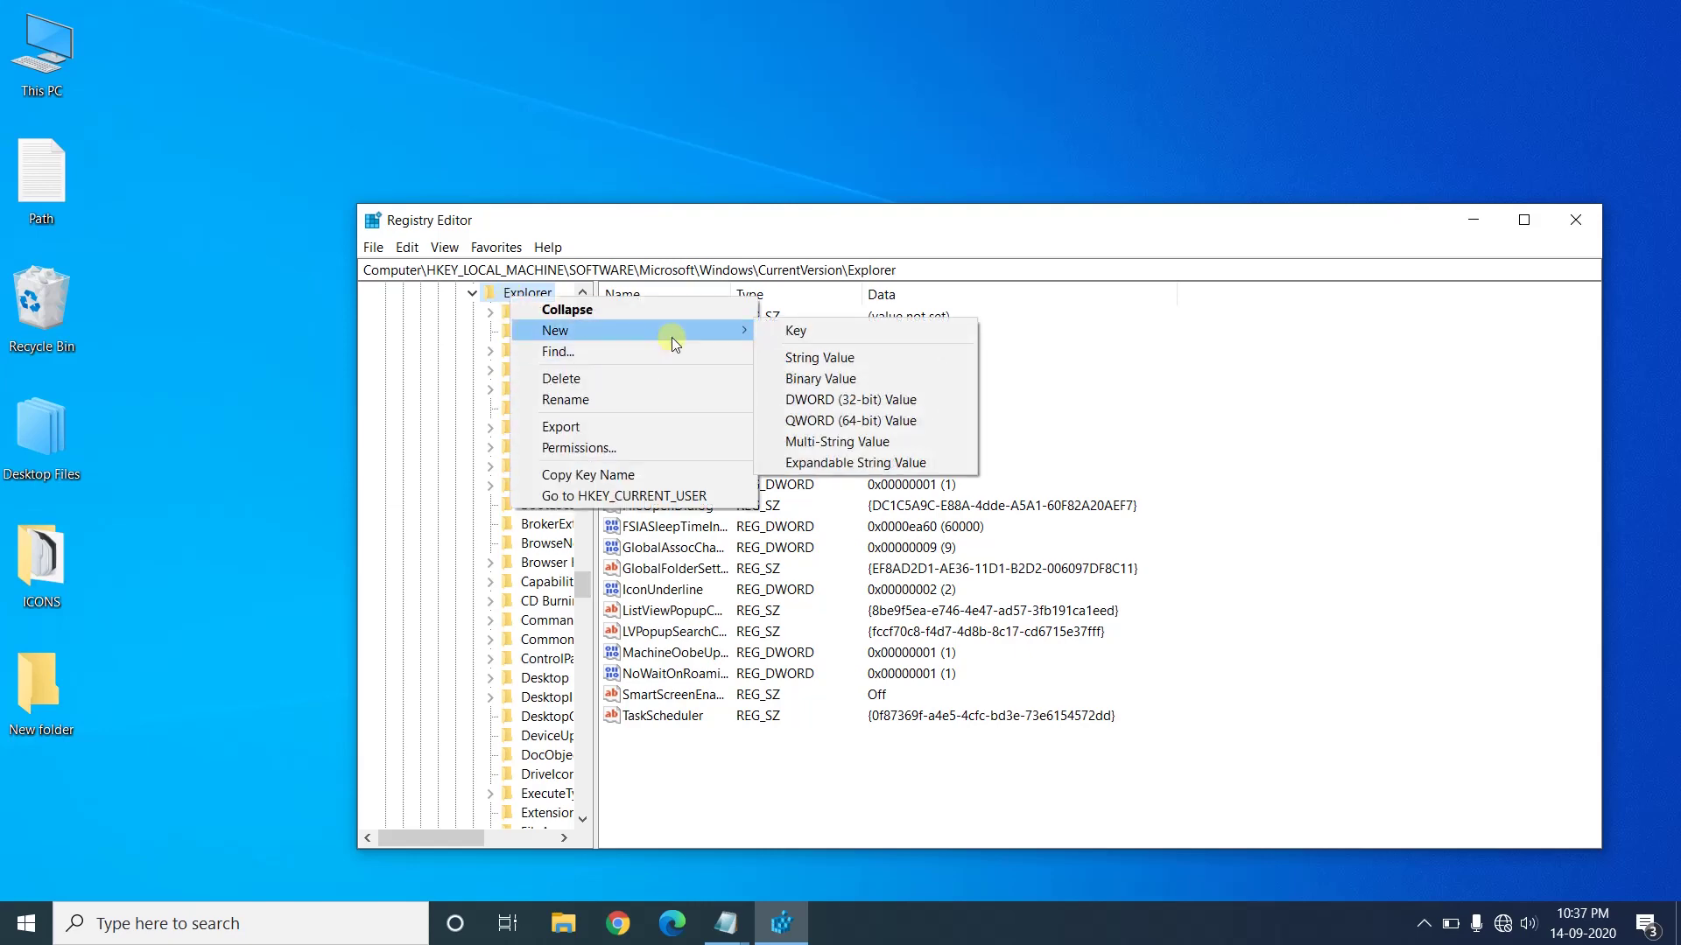
click(831, 332)
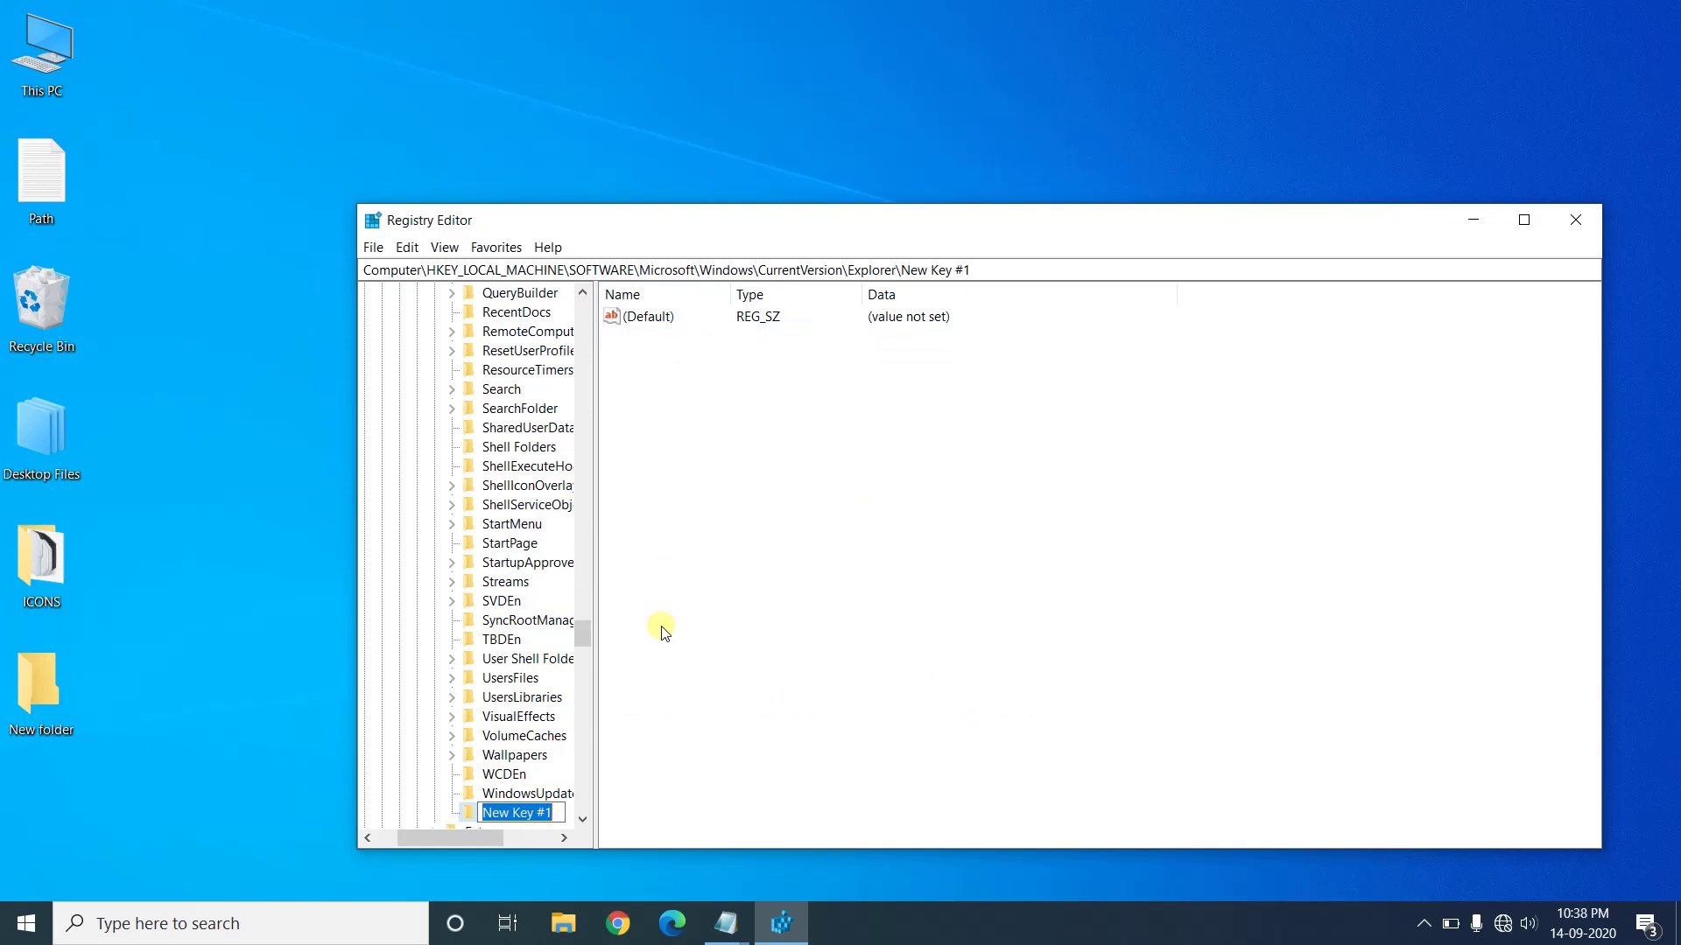
text(She)
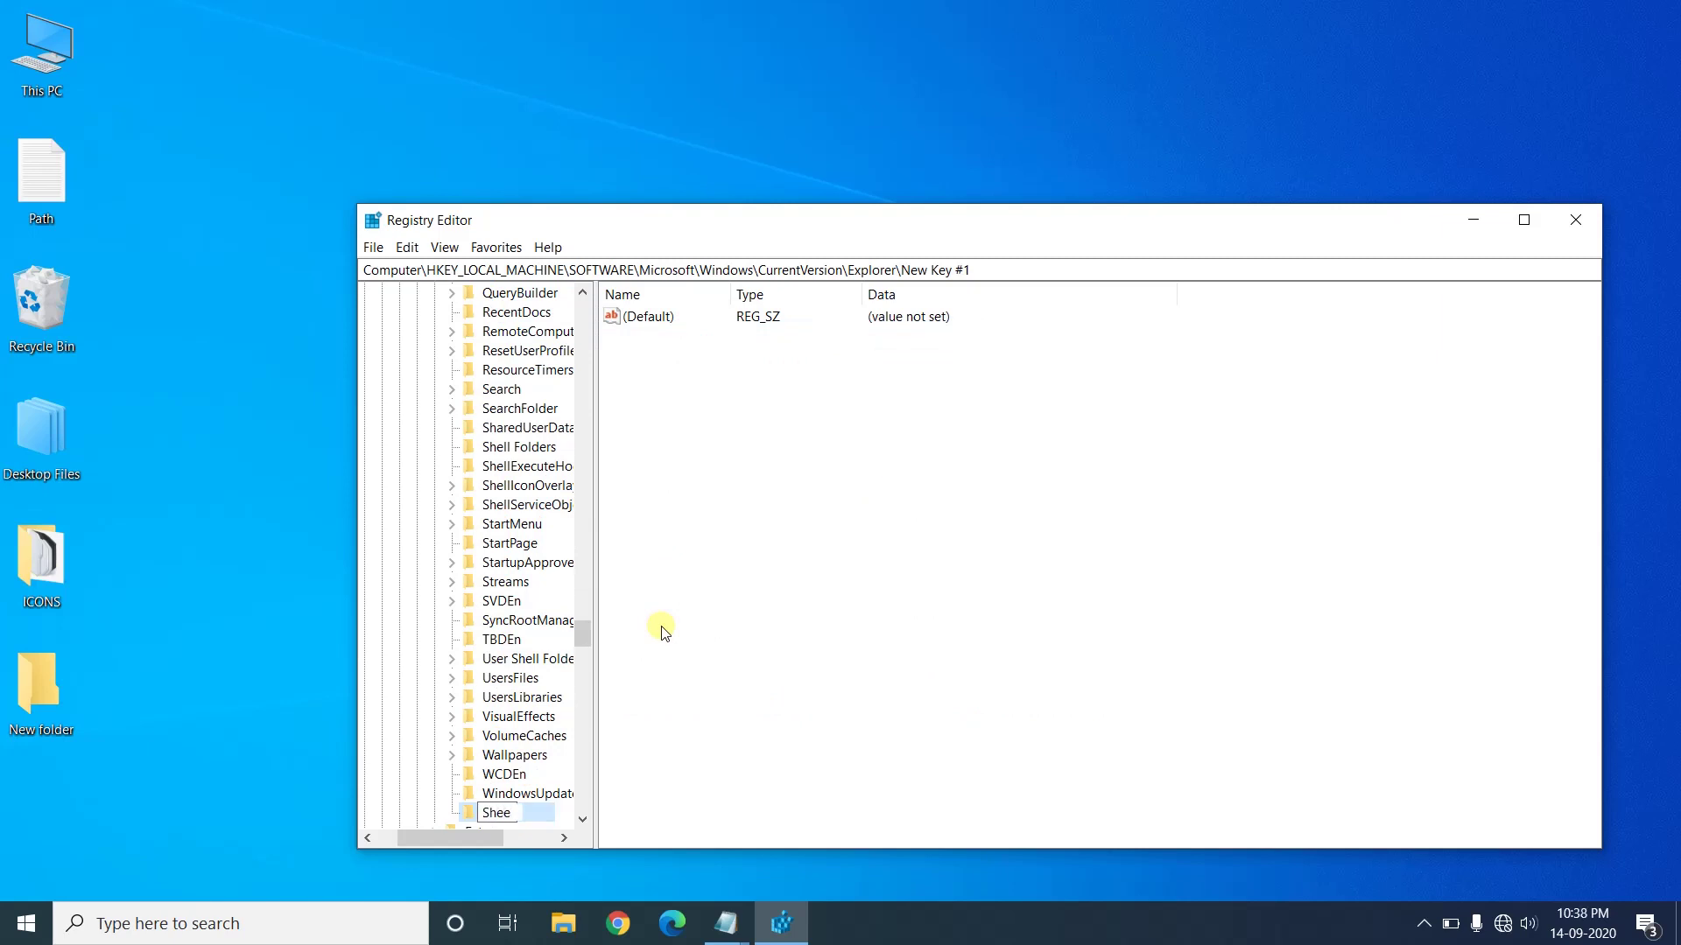
text(ll Icons)
key(Return)
- Add a new string value named 3 to the Shell Icons key
right_click(629, 357)
mouse_move(705, 369)
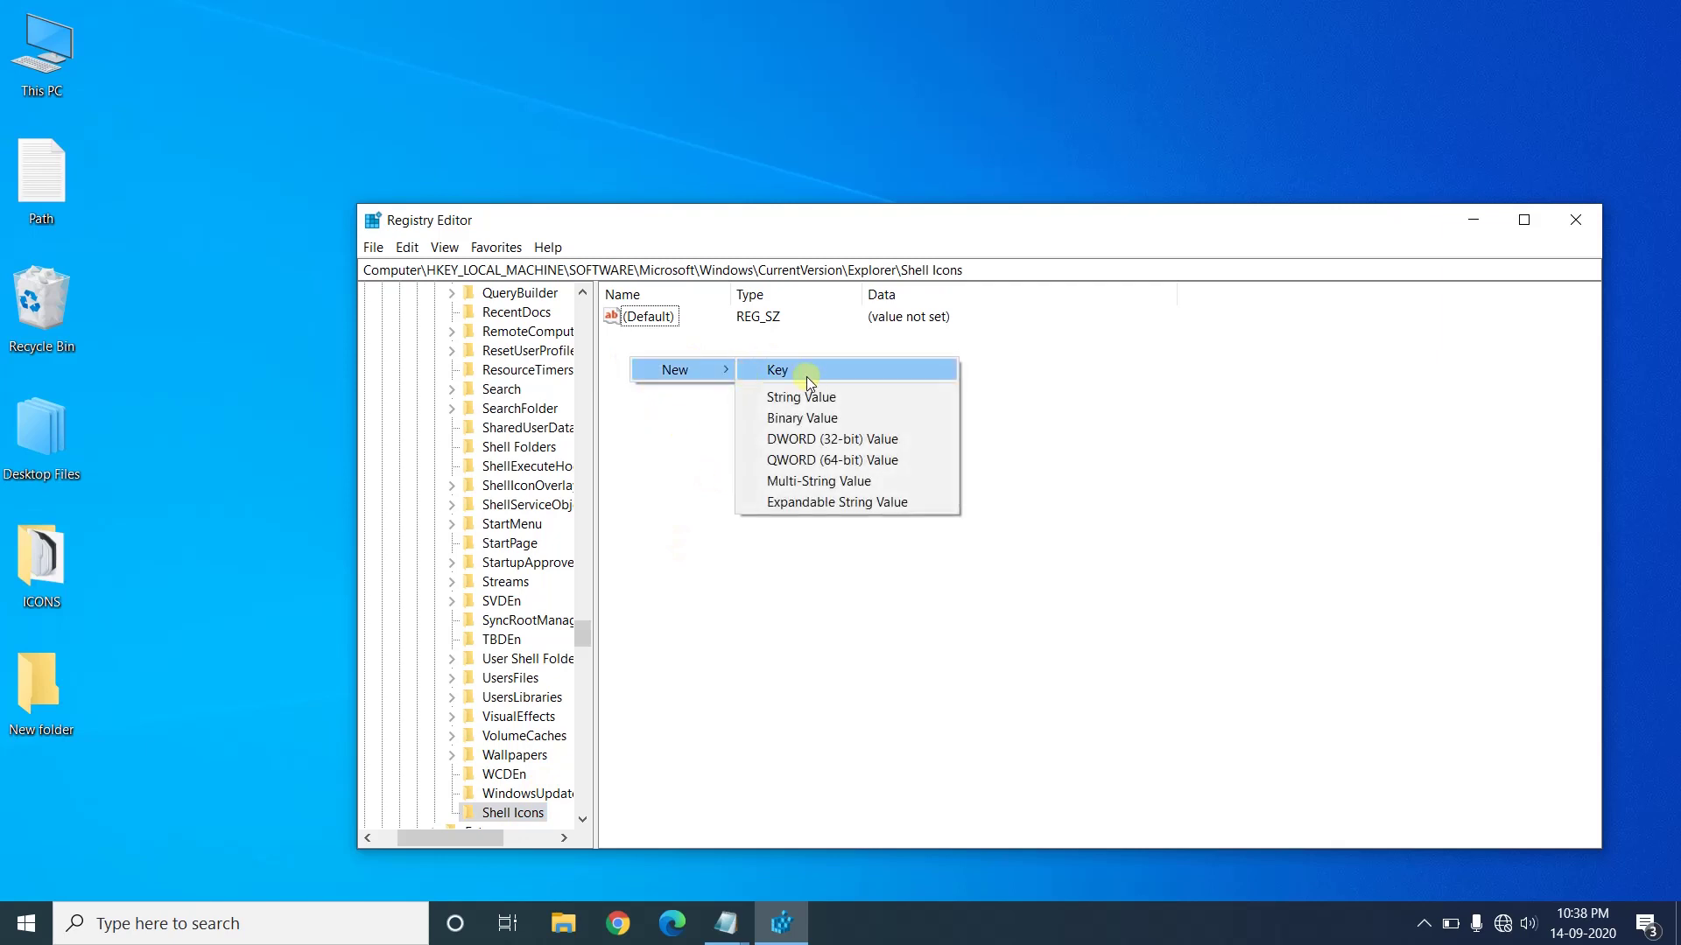
click(809, 397)
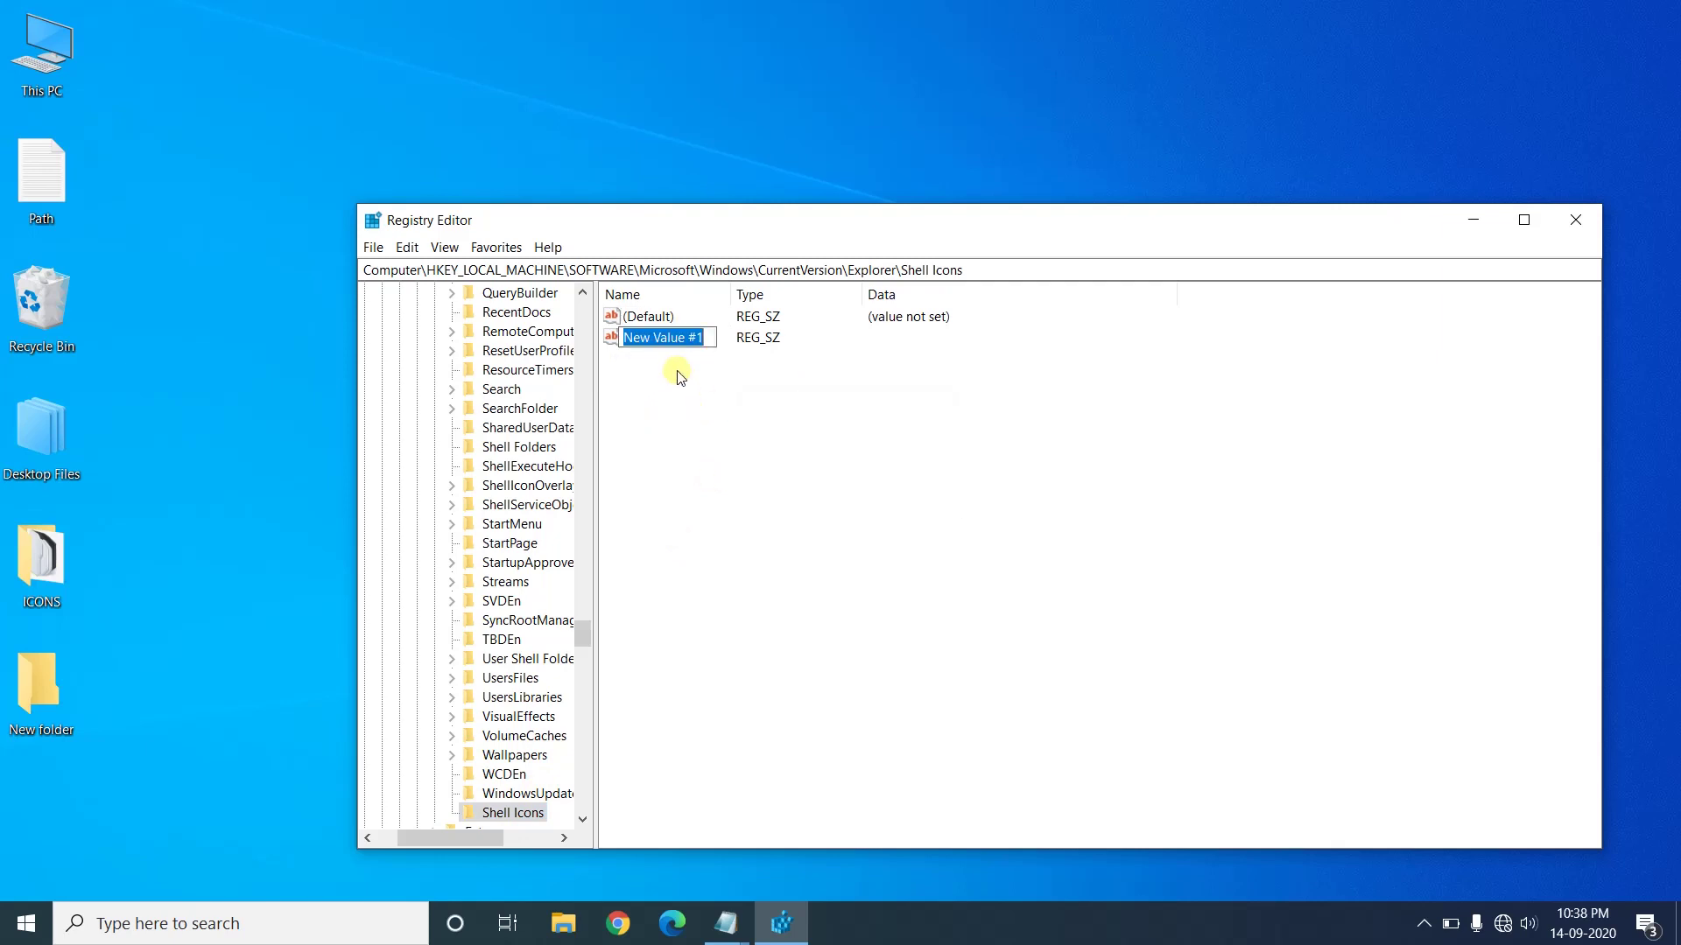
text(3)
key(Return)
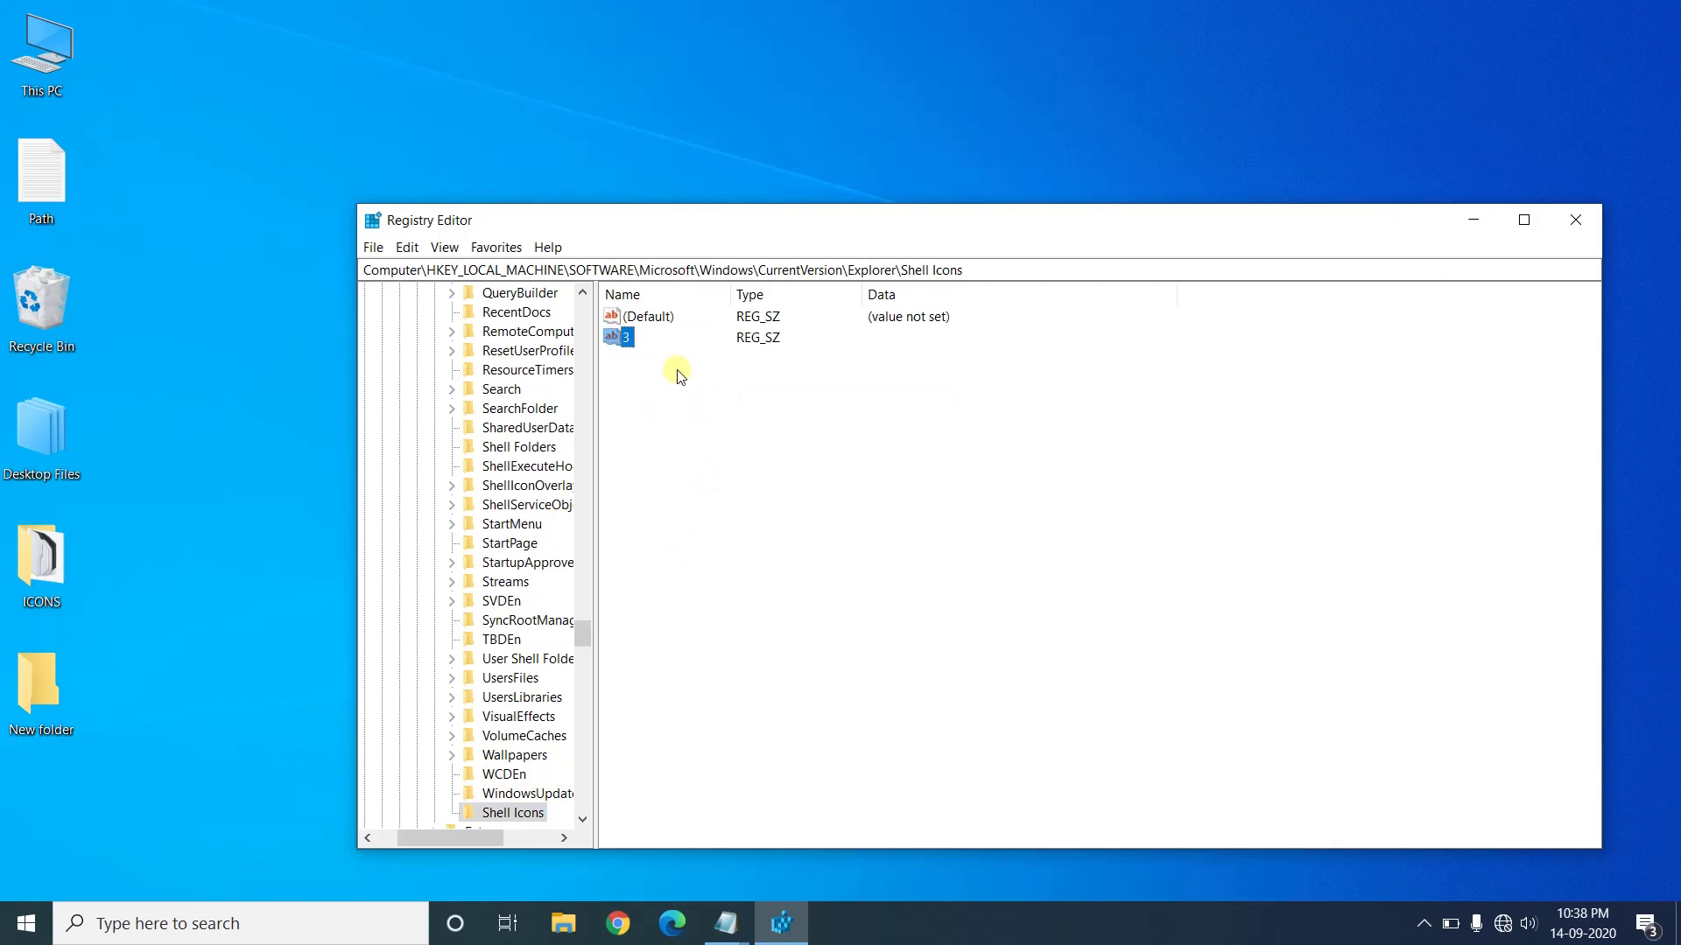
- Add another string value named 4 to the Shell Icons key
right_click(681, 376)
mouse_move(734, 385)
click(814, 403)
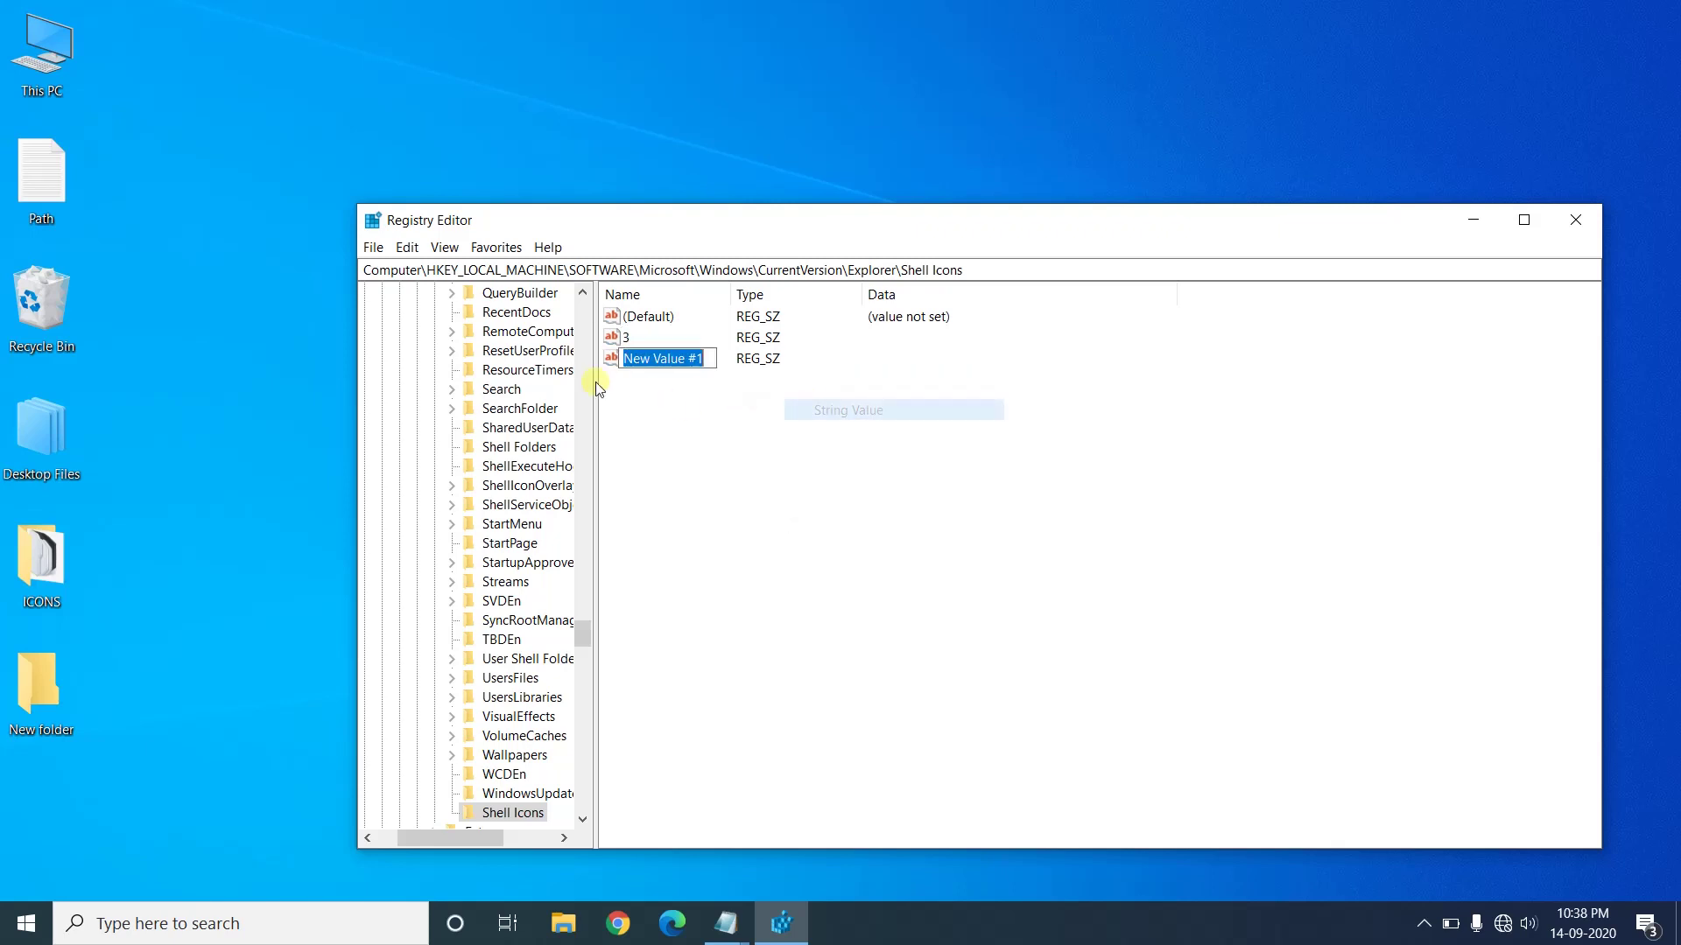
text(4)
key(Return)
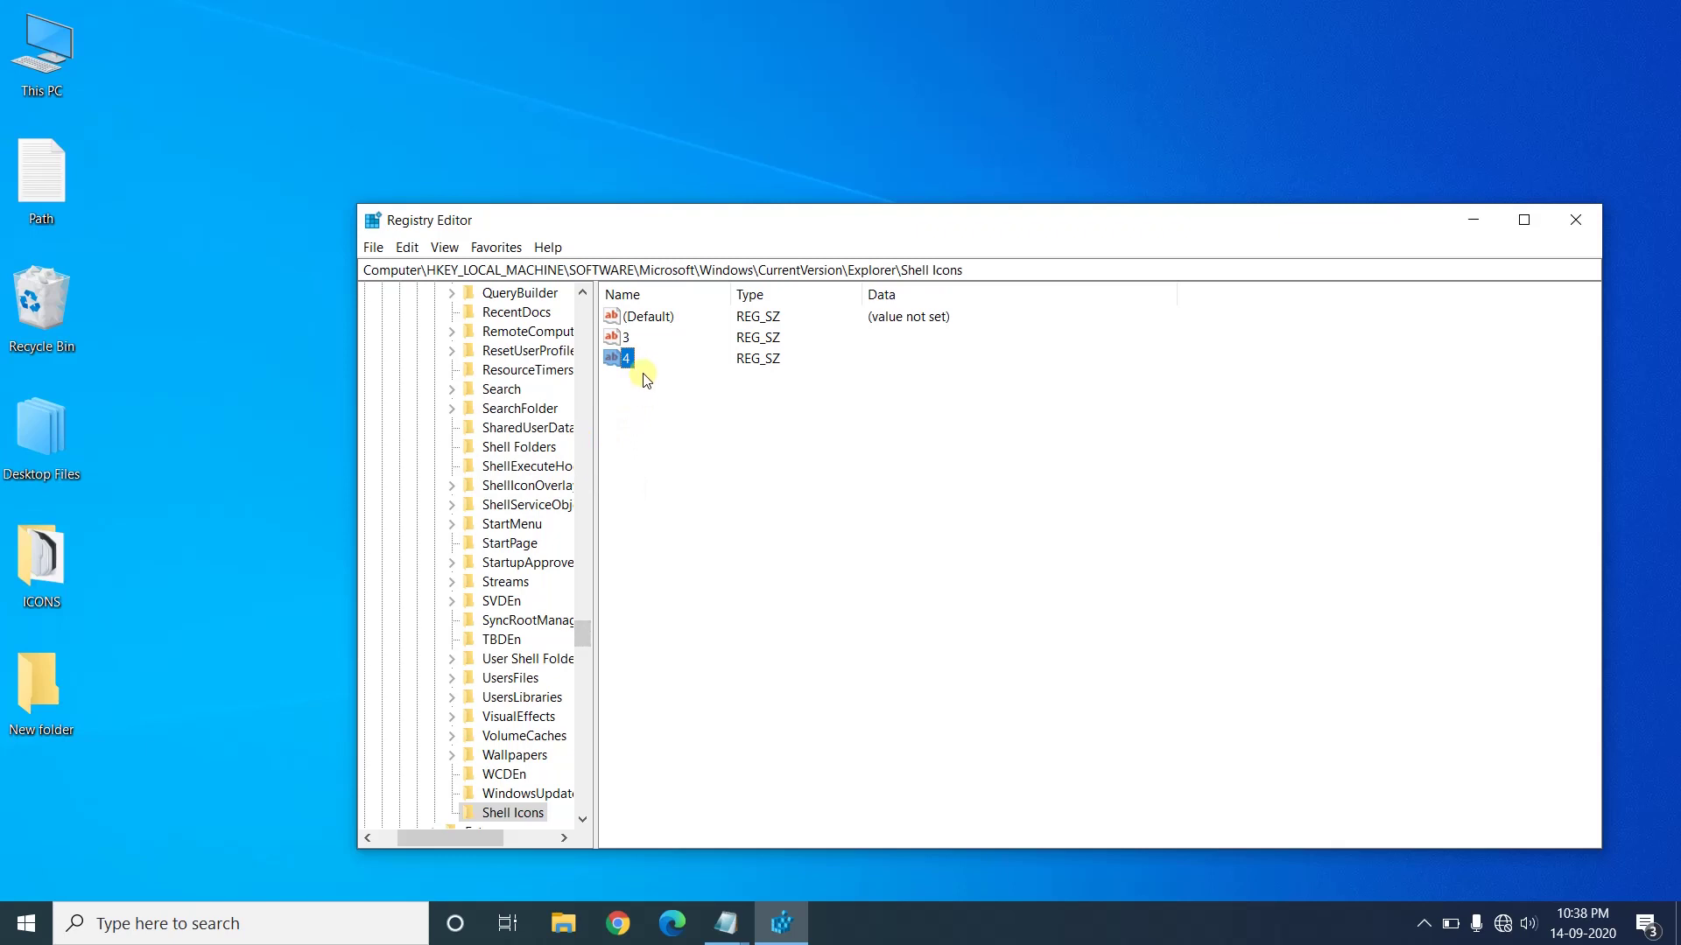
- Copy the path of the live folder icon from the ICONS folder and set string value 3's data to "E:\DESKTOP\ICONS\live folder.ico"
double_click(629, 337)
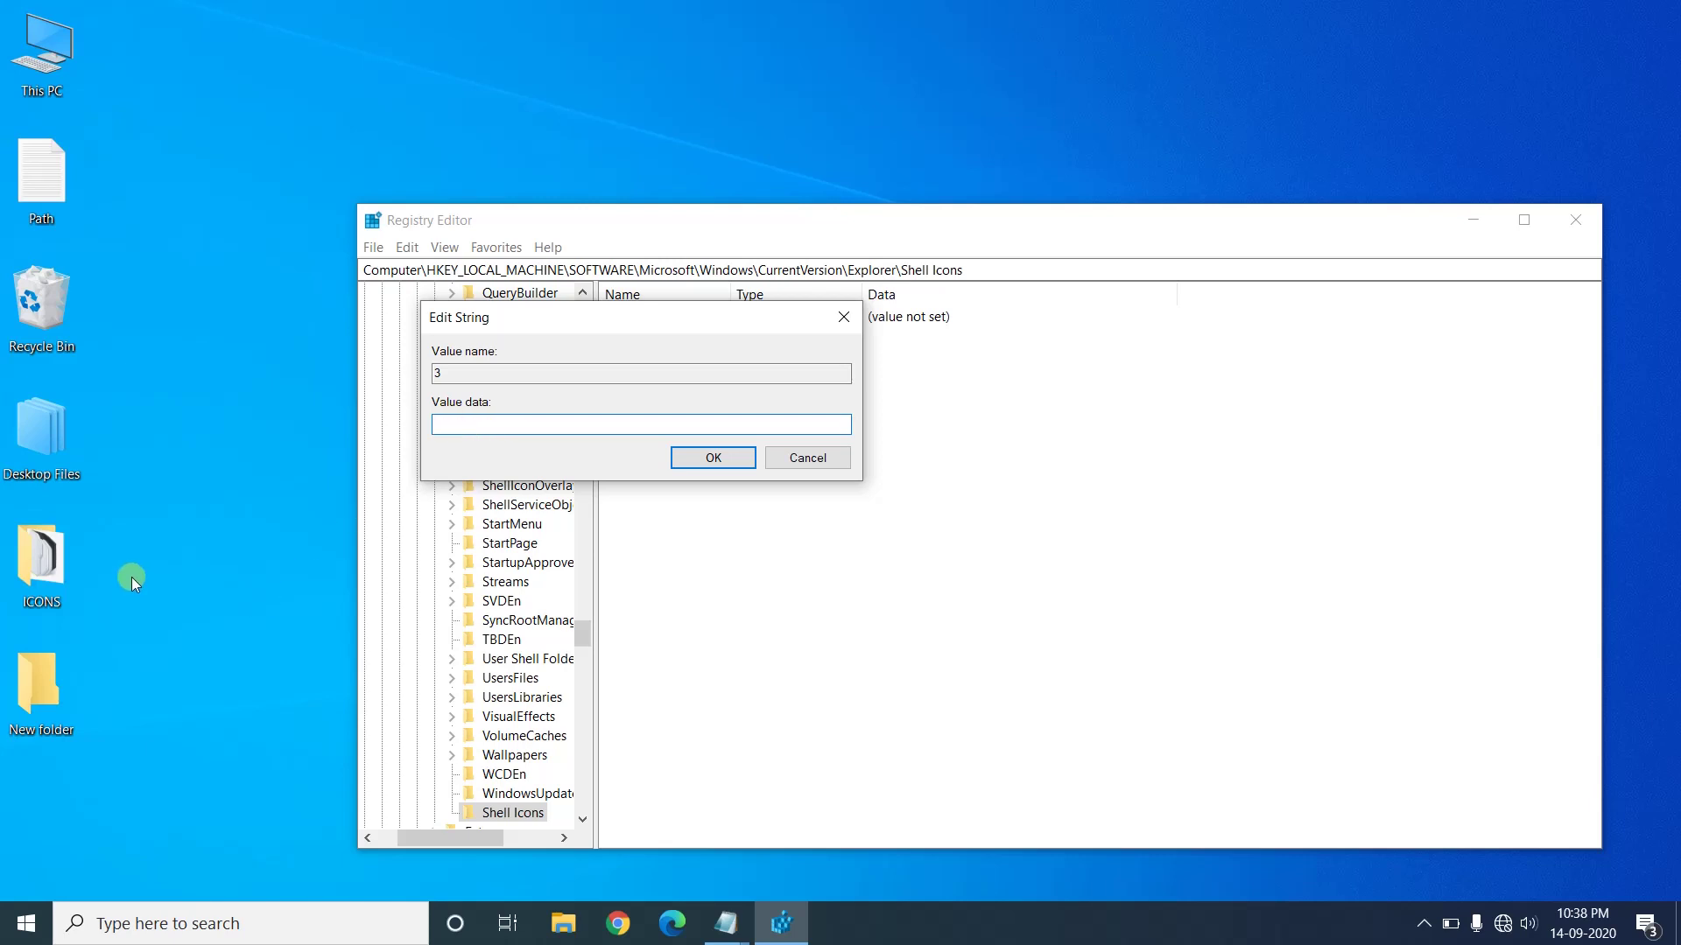
double_click(67, 571)
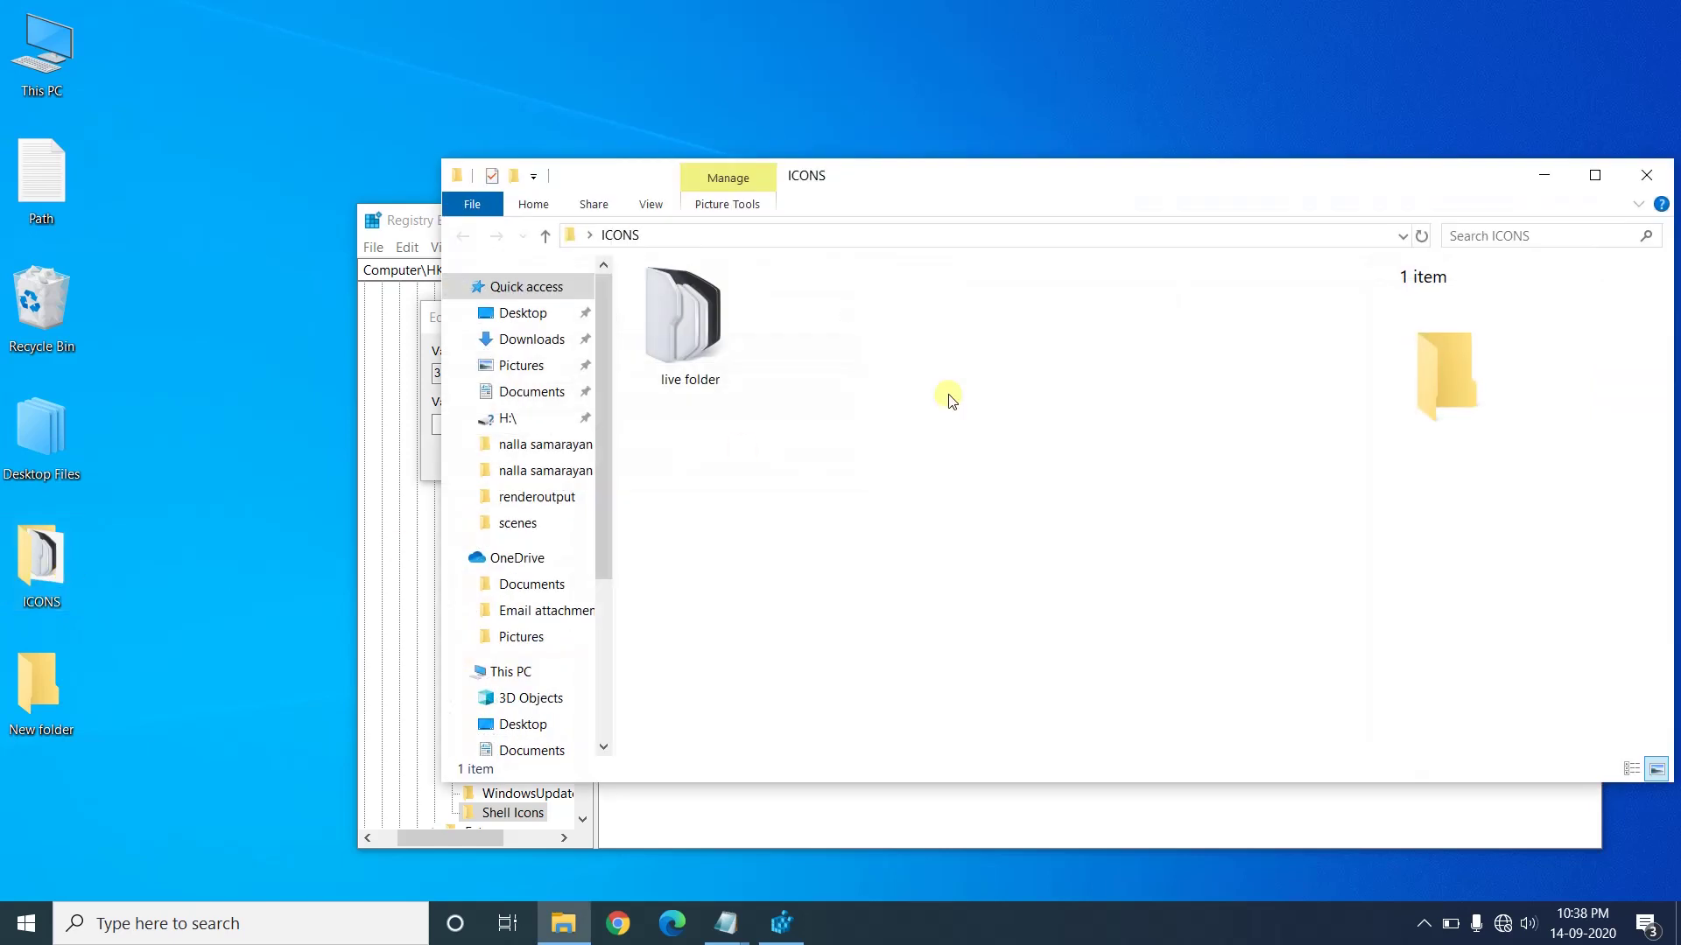
click(715, 385)
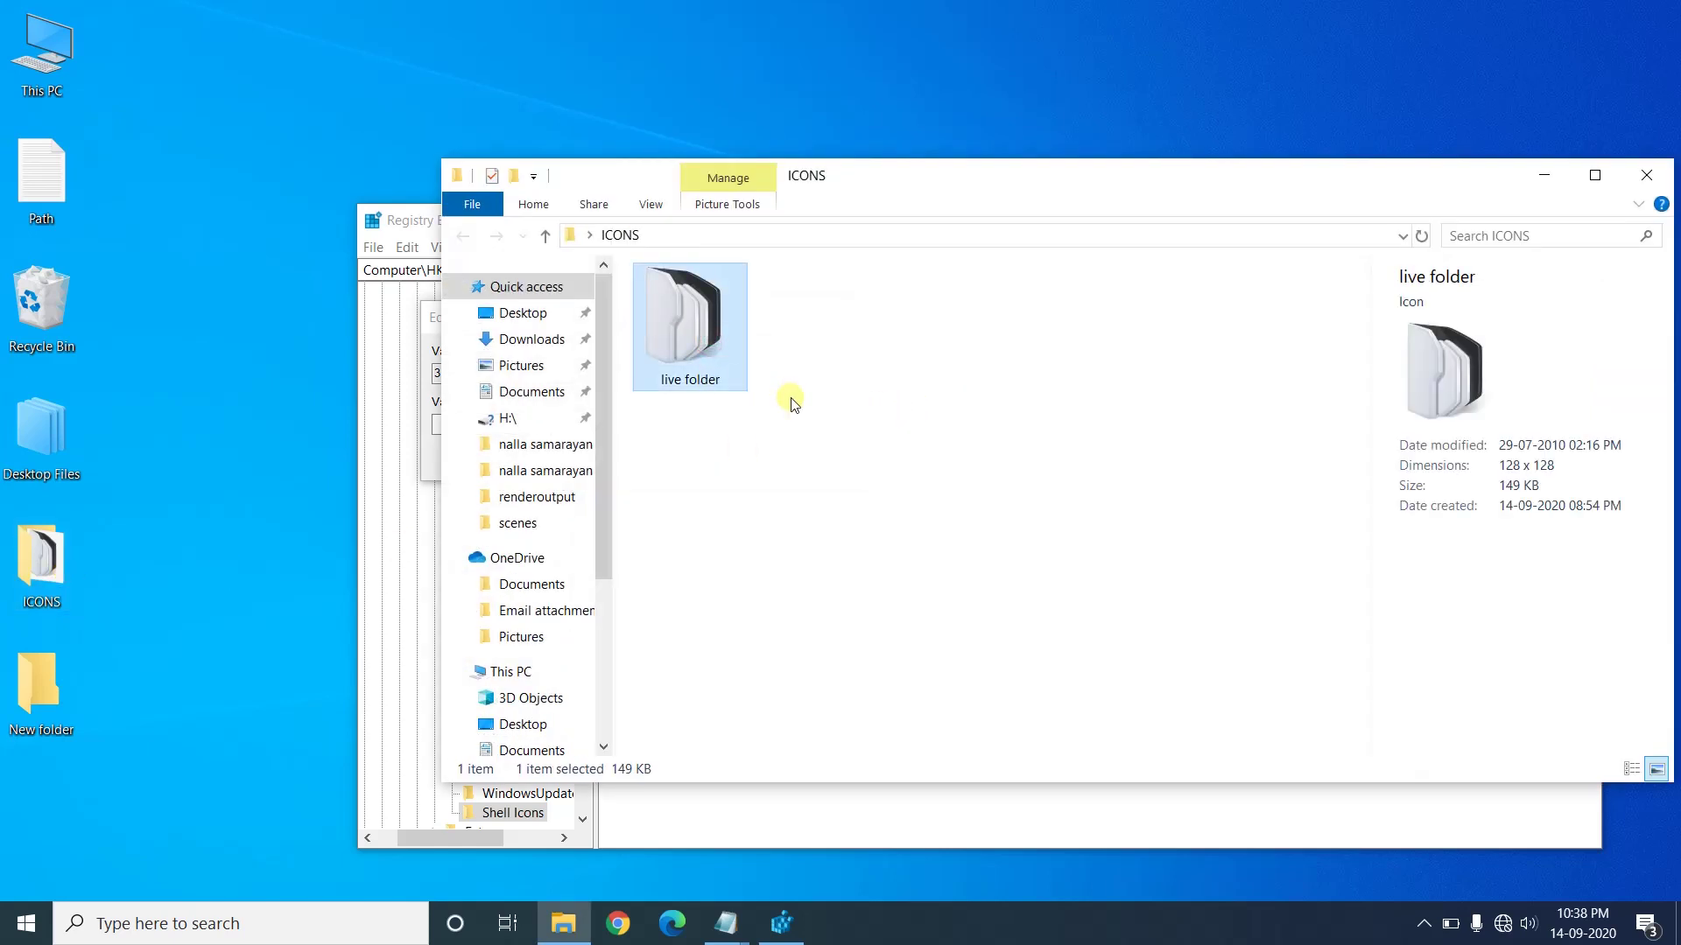
right_click(709, 354)
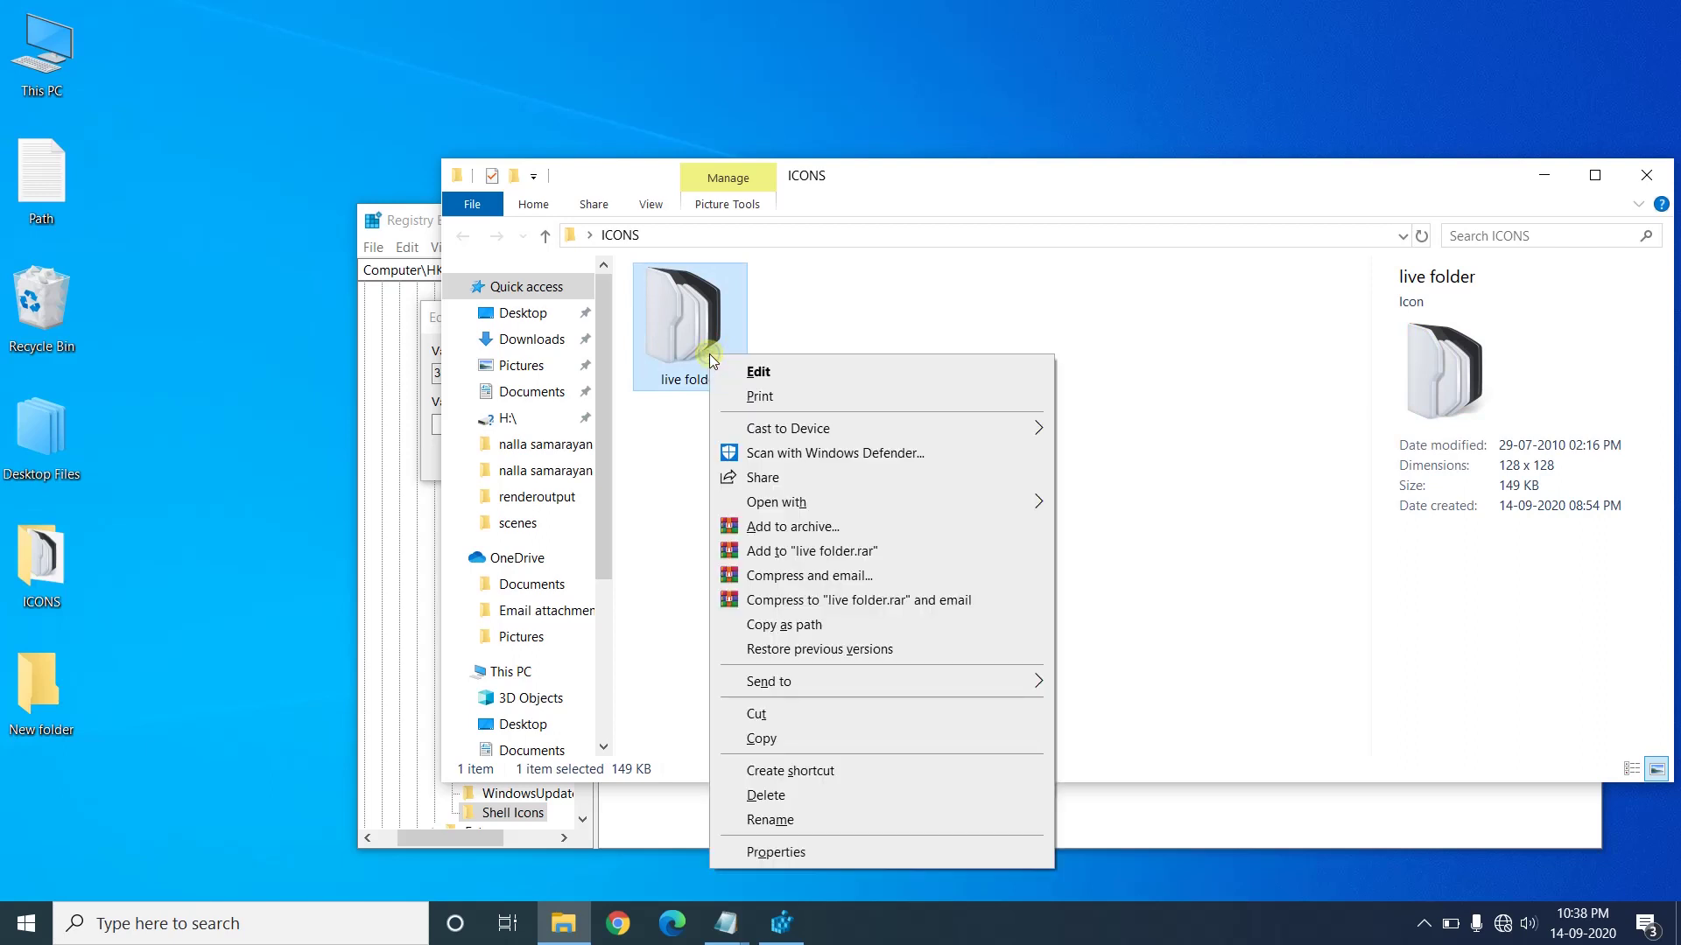
click(809, 630)
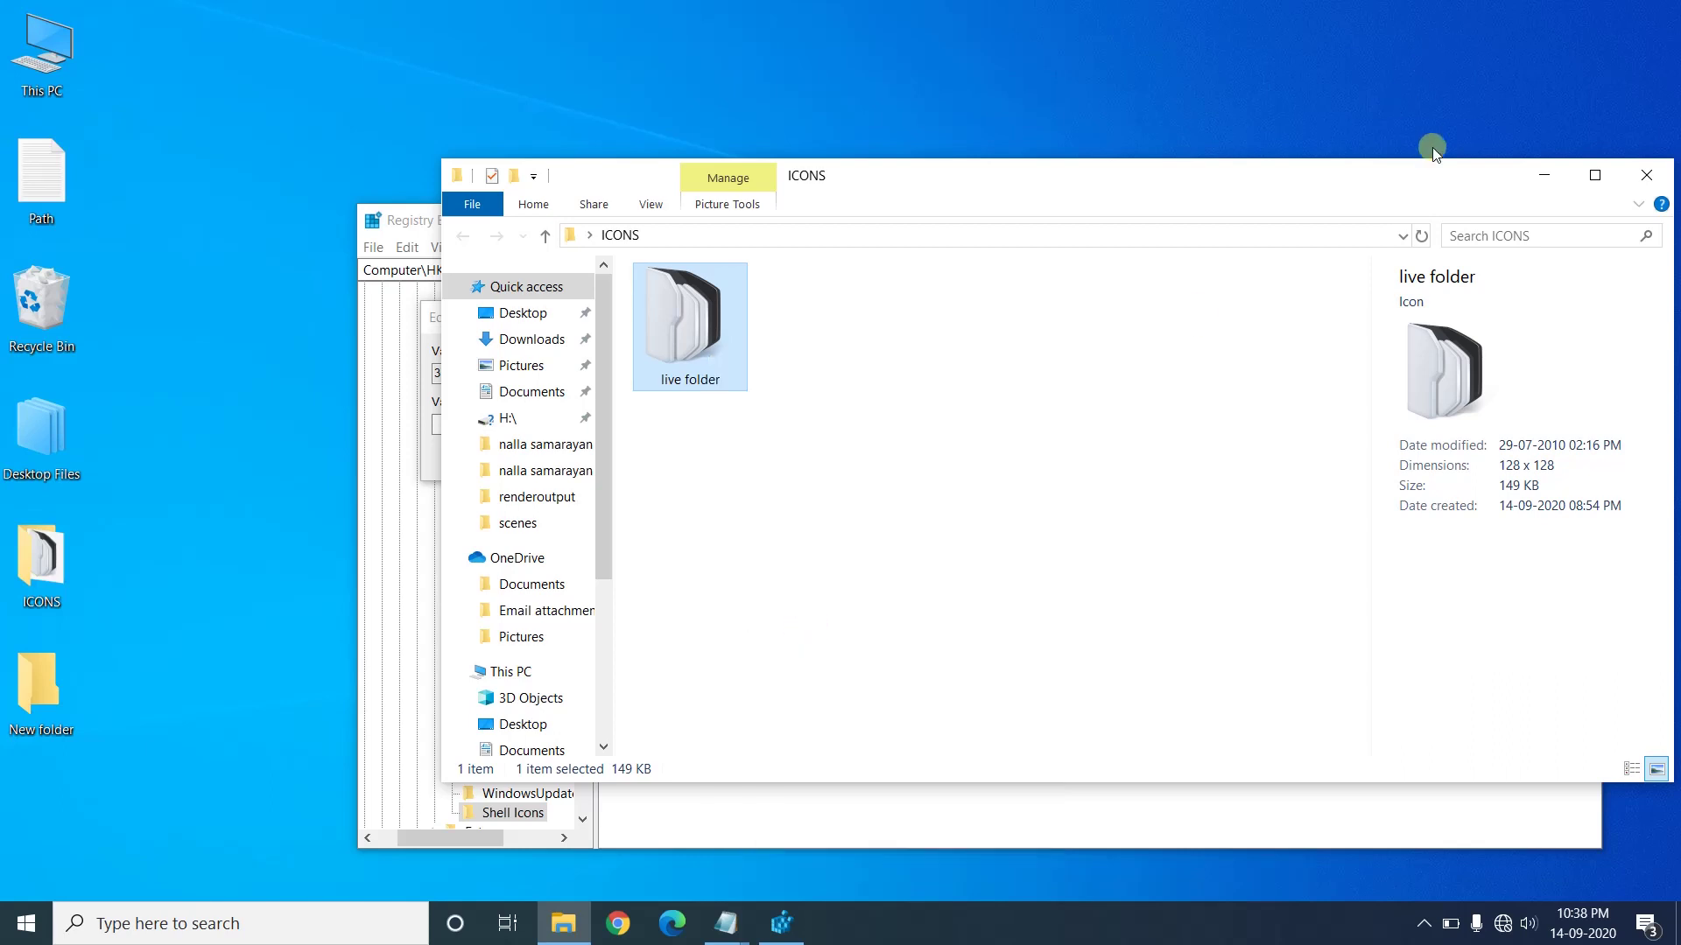
click(1527, 175)
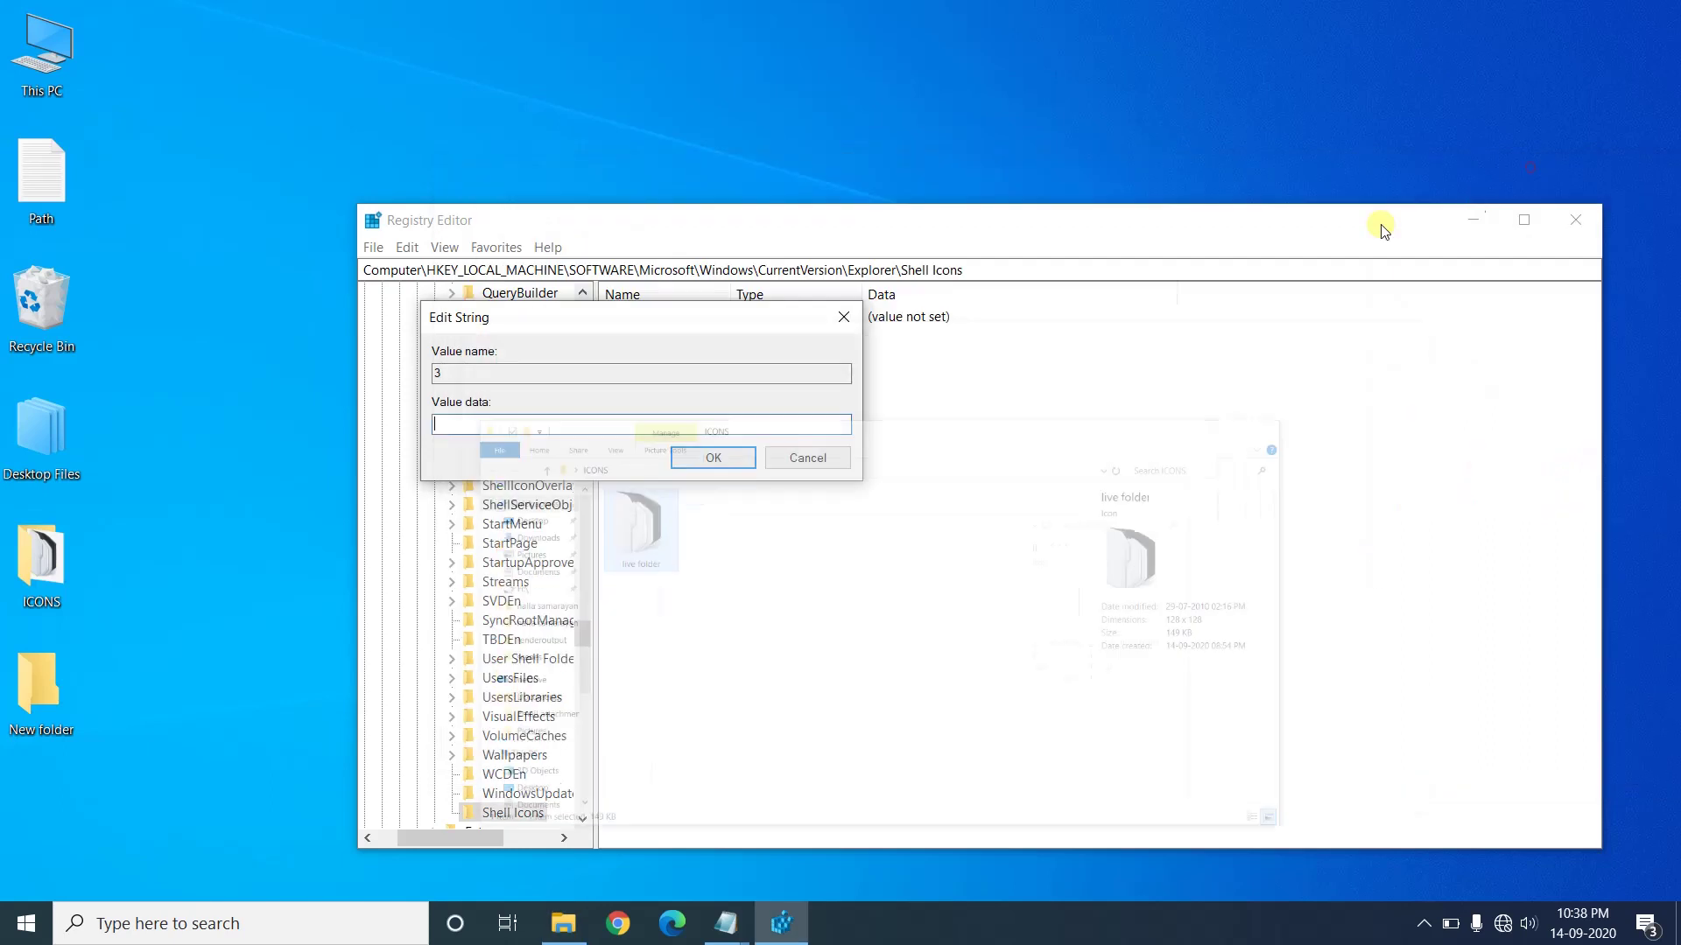
right_click(536, 429)
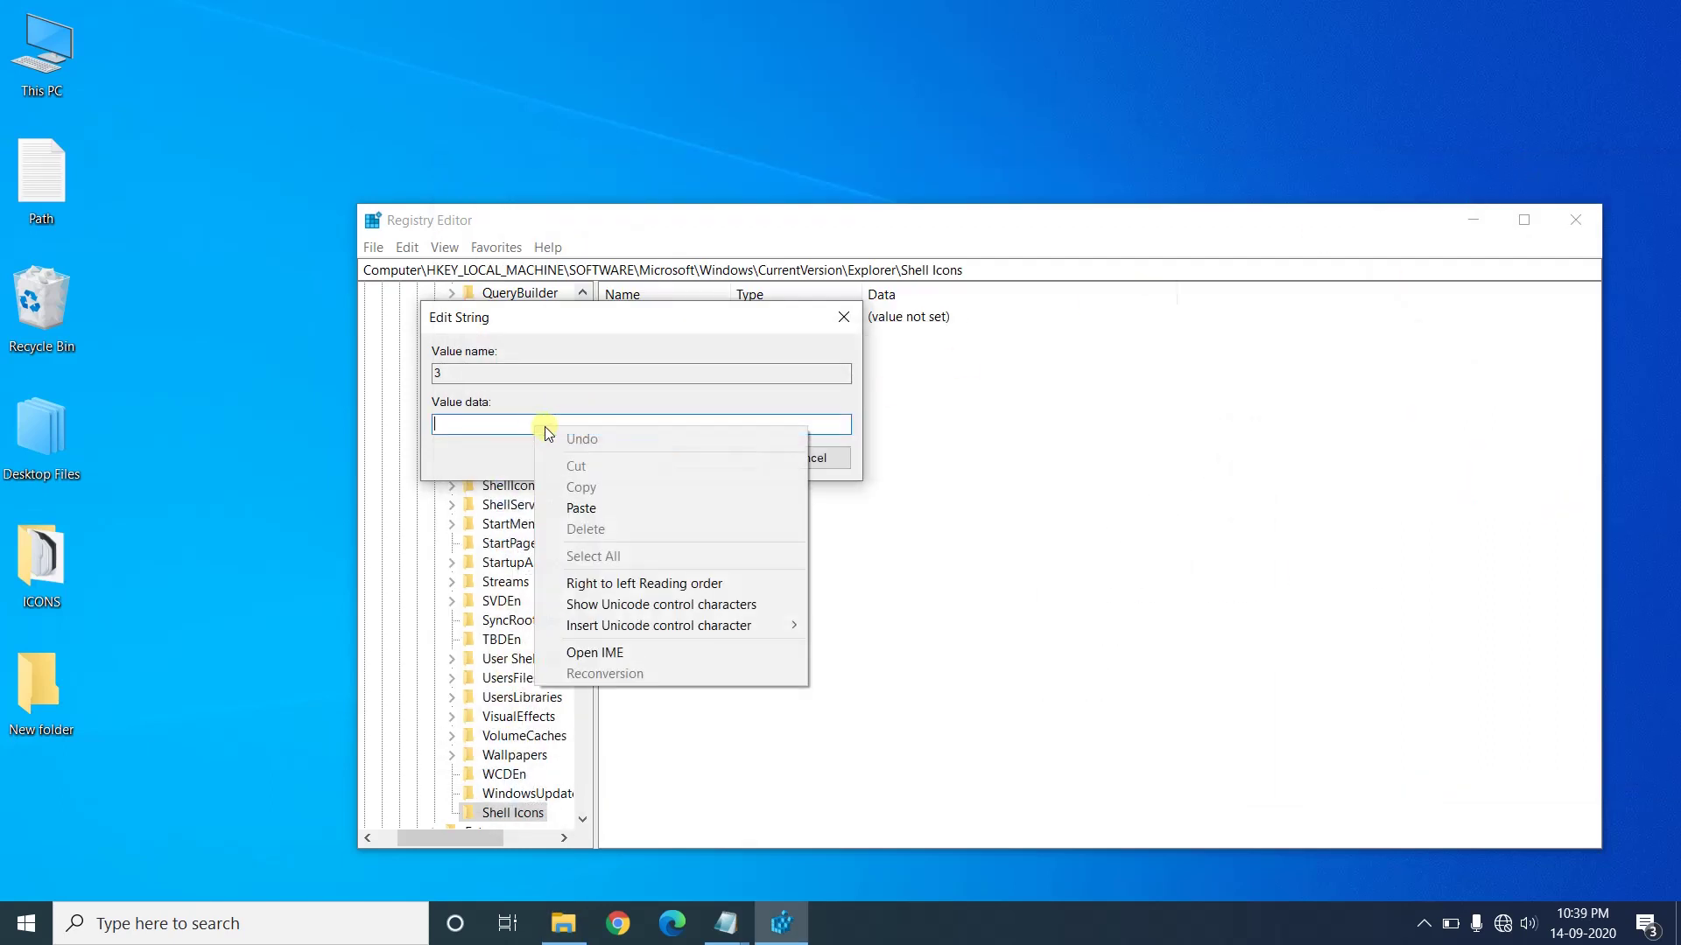
click(612, 508)
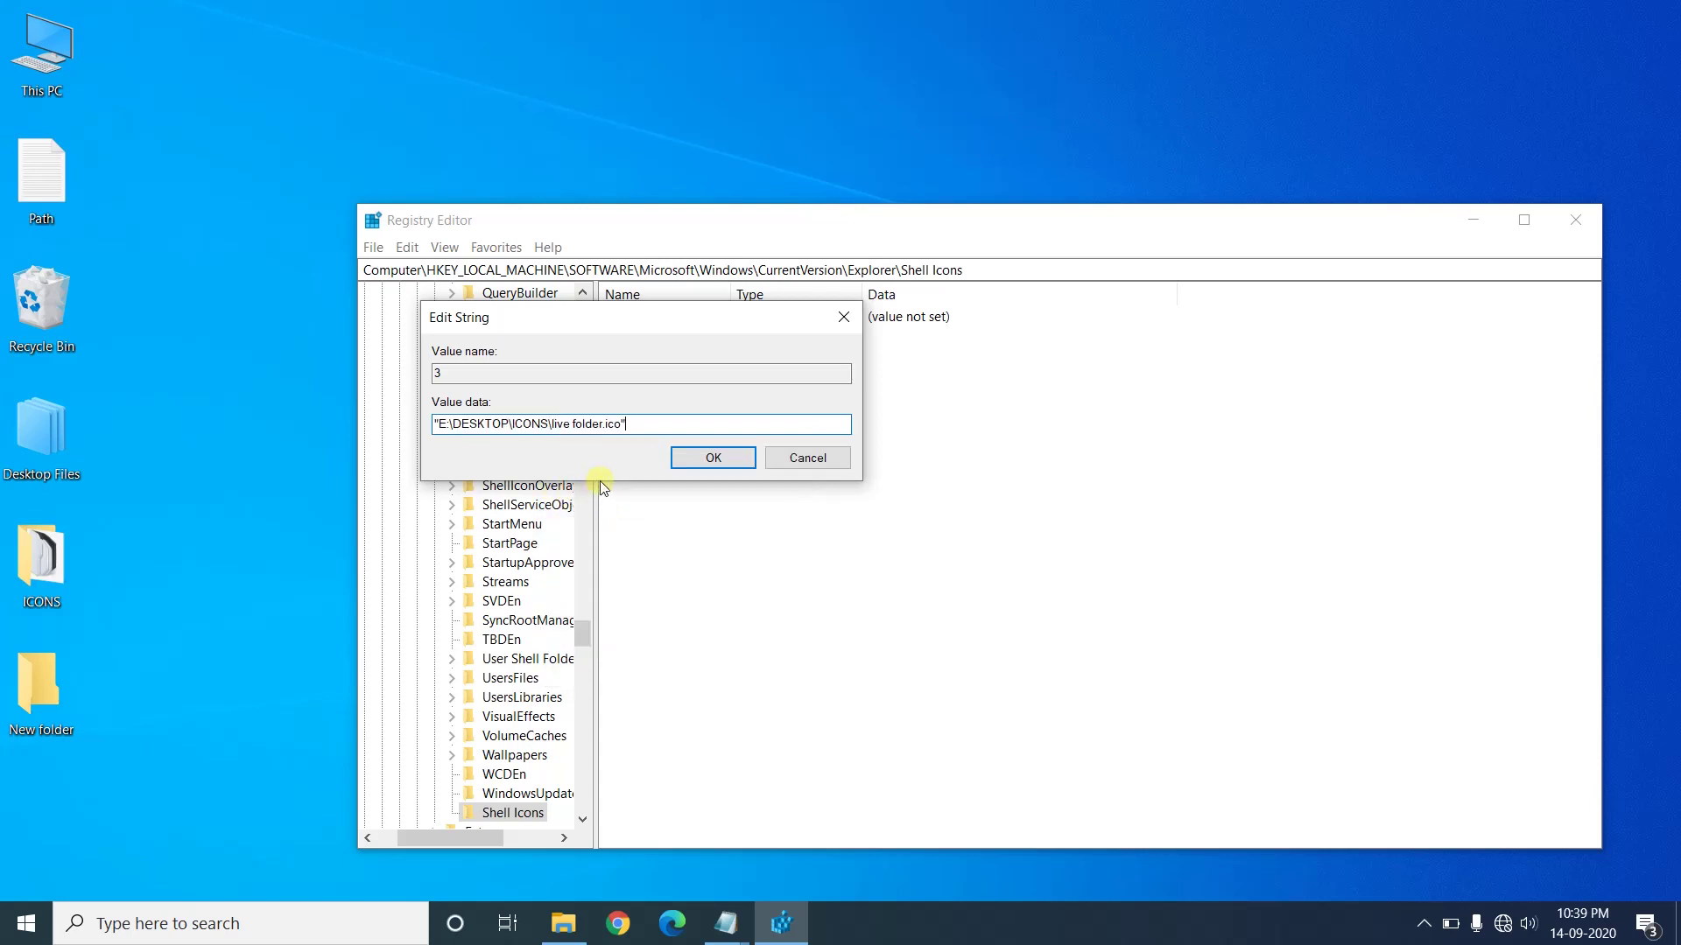
click(723, 457)
- Set the data of string value 4 to the same path, "E:\DESKTOP\ICONS\live folder.ico"
double_click(618, 359)
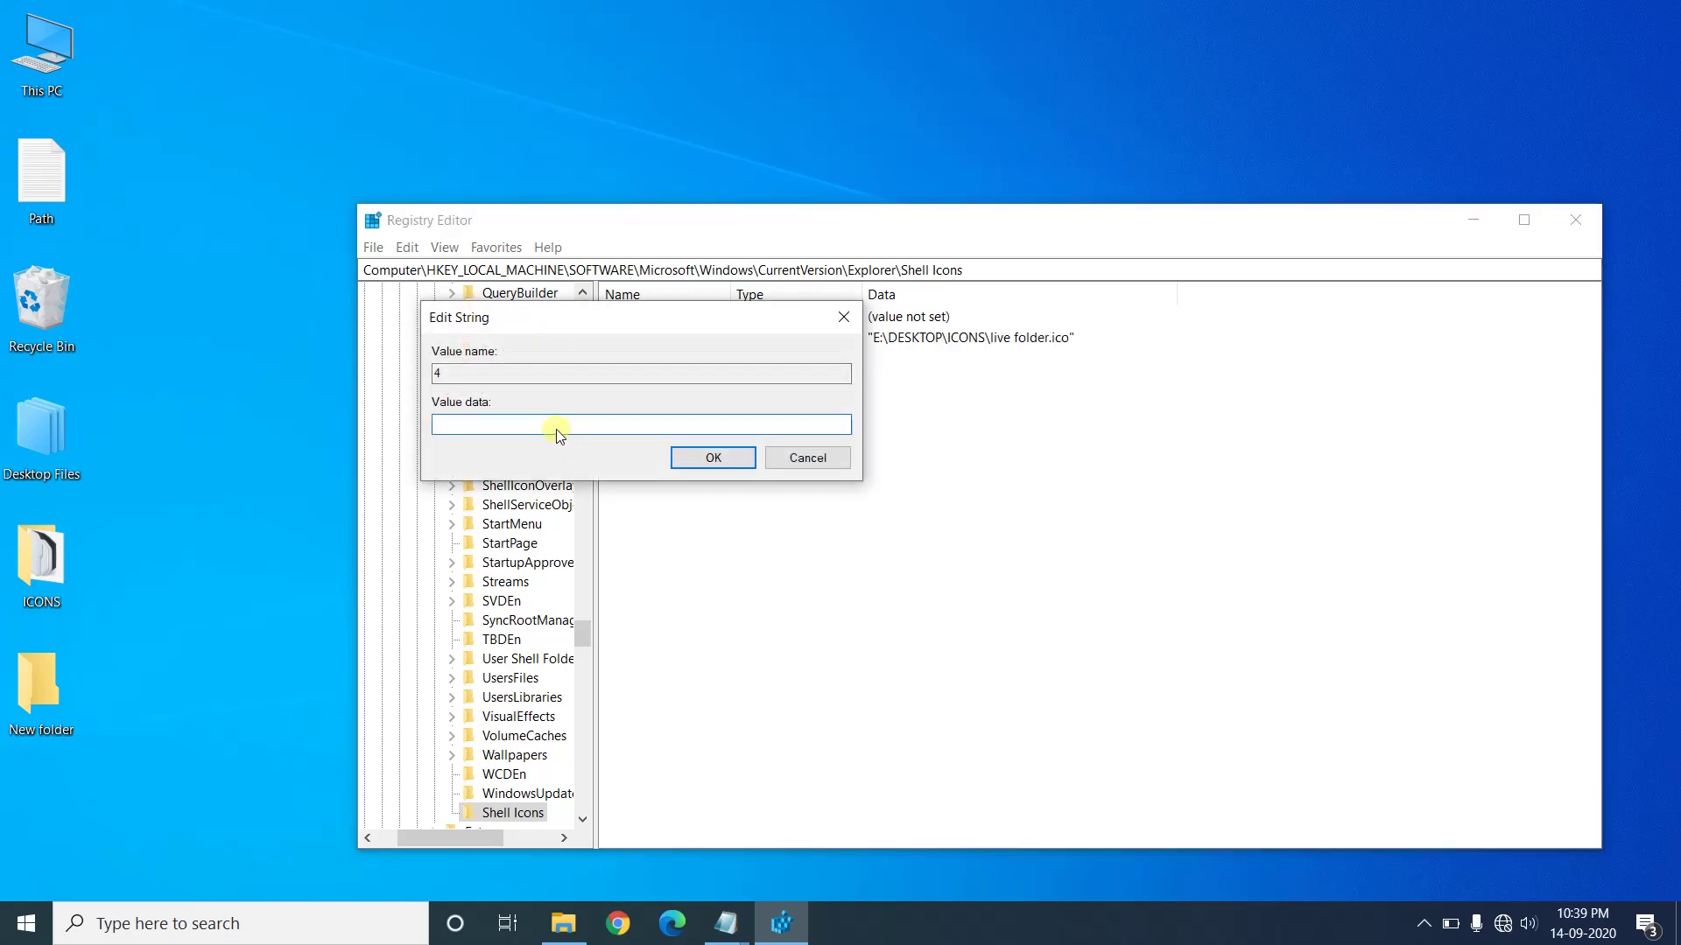
key(ctrl+v)
click(674, 457)
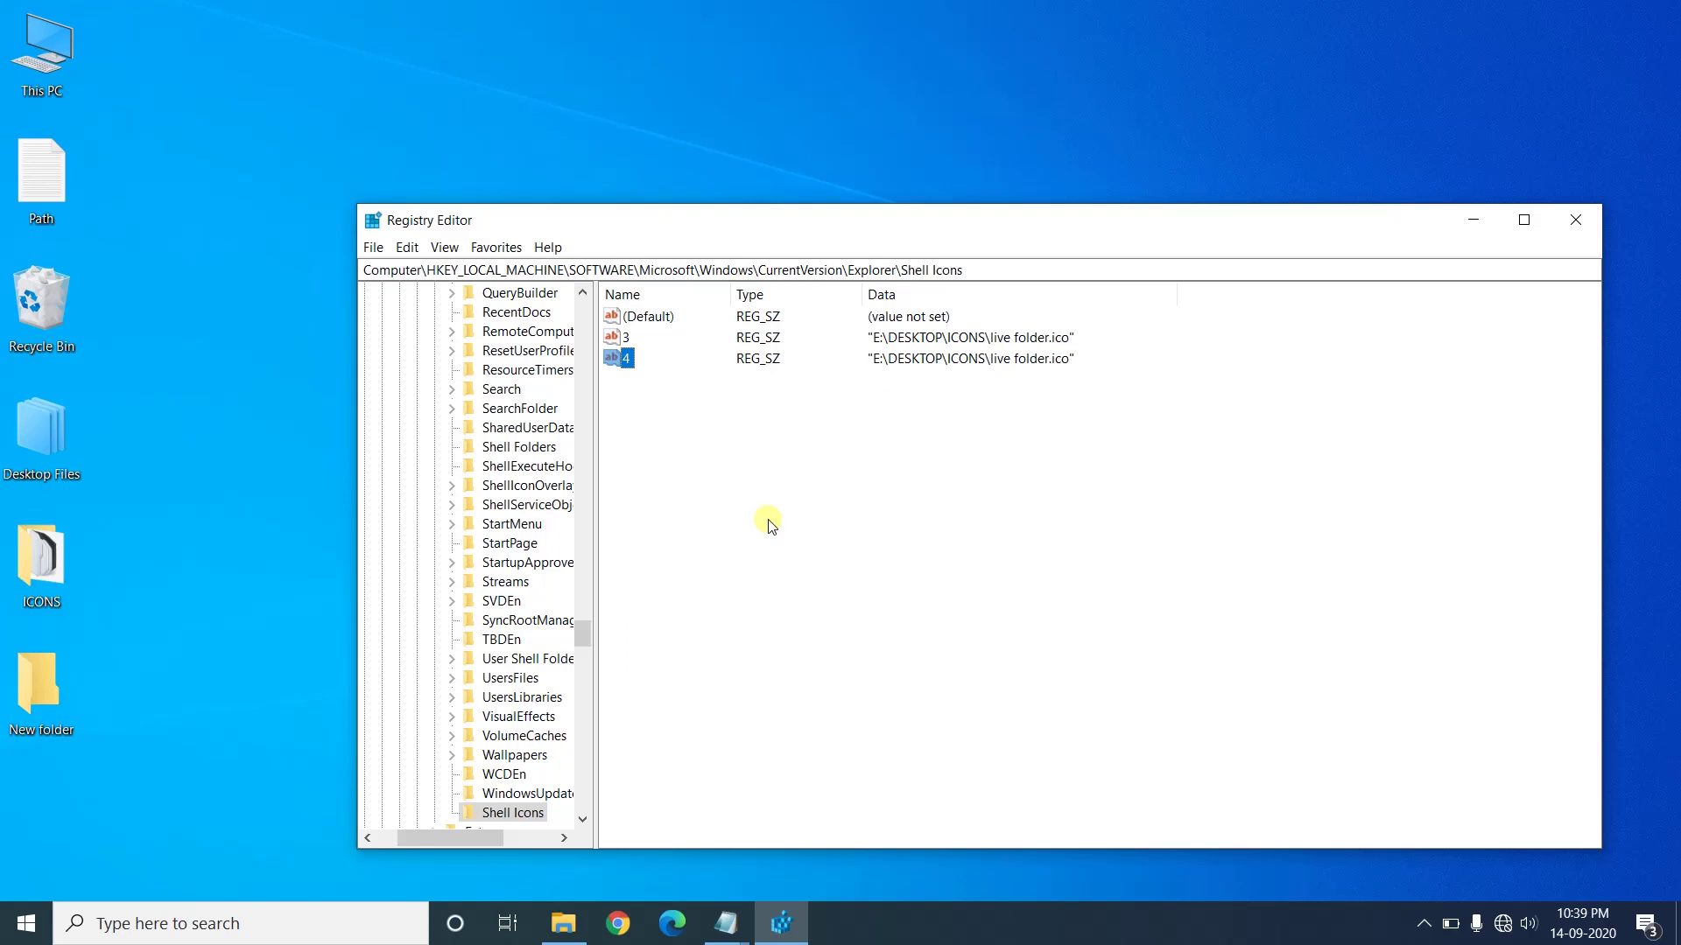
- Close the Registry Editor and refresh the desktop
click(1572, 220)
right_click(243, 307)
click(282, 401)
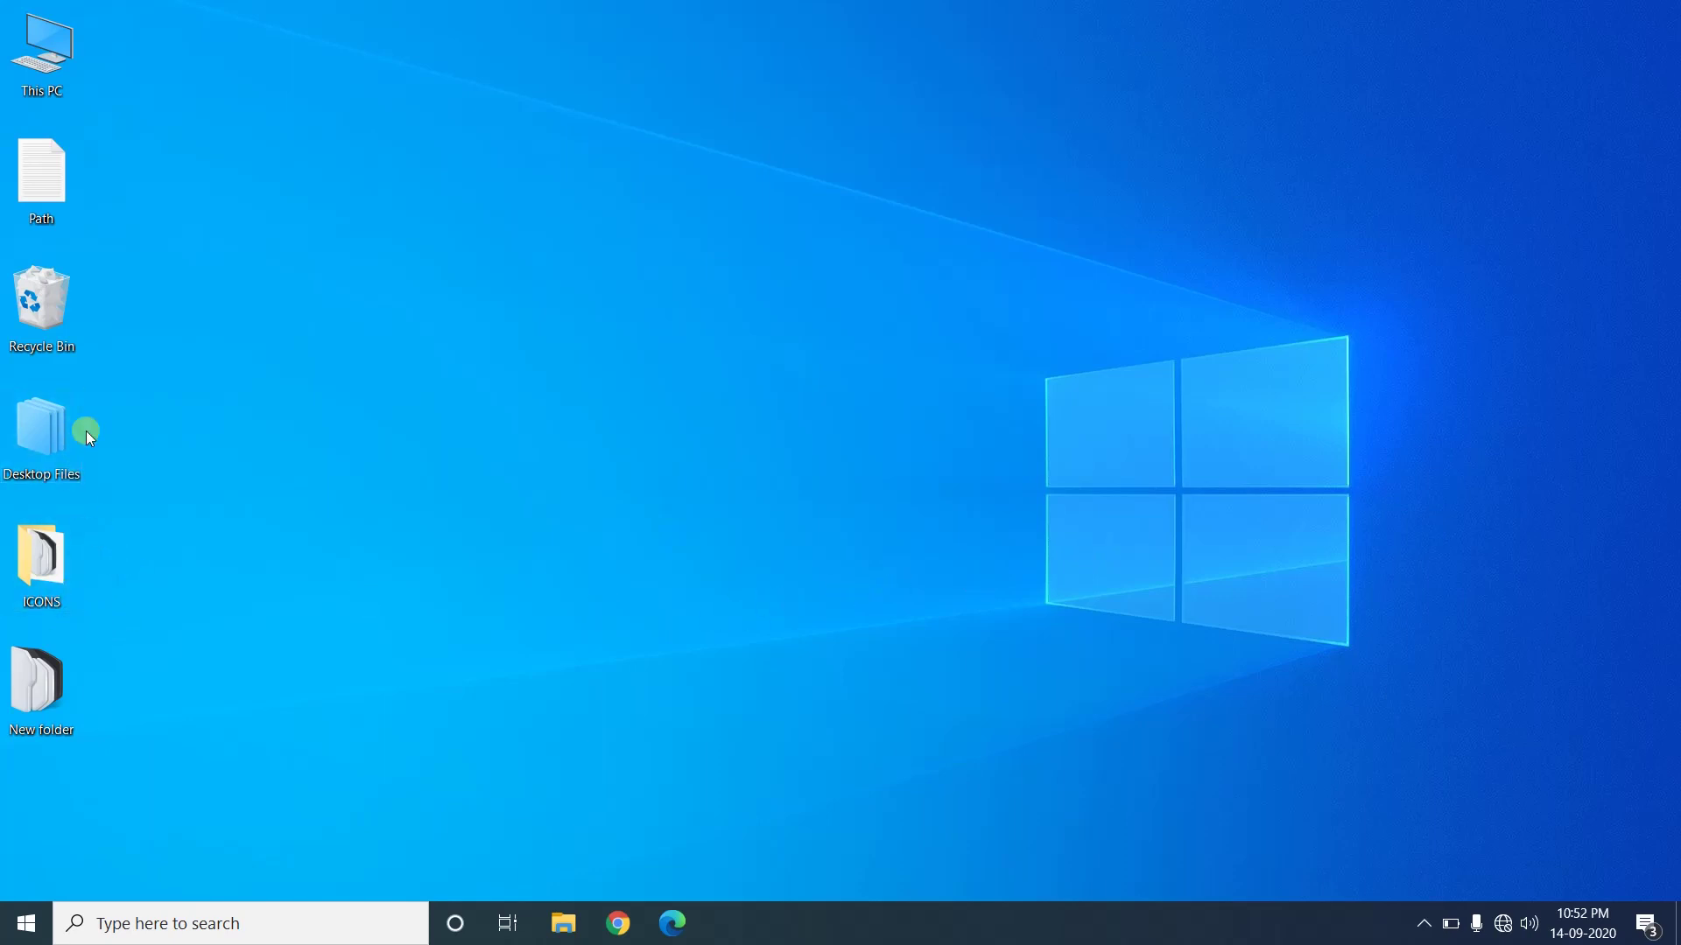
- Enable "Always show icons, never thumbnails" in Folder Options from the This PC window, apply it, and close both windows
double_click(50, 73)
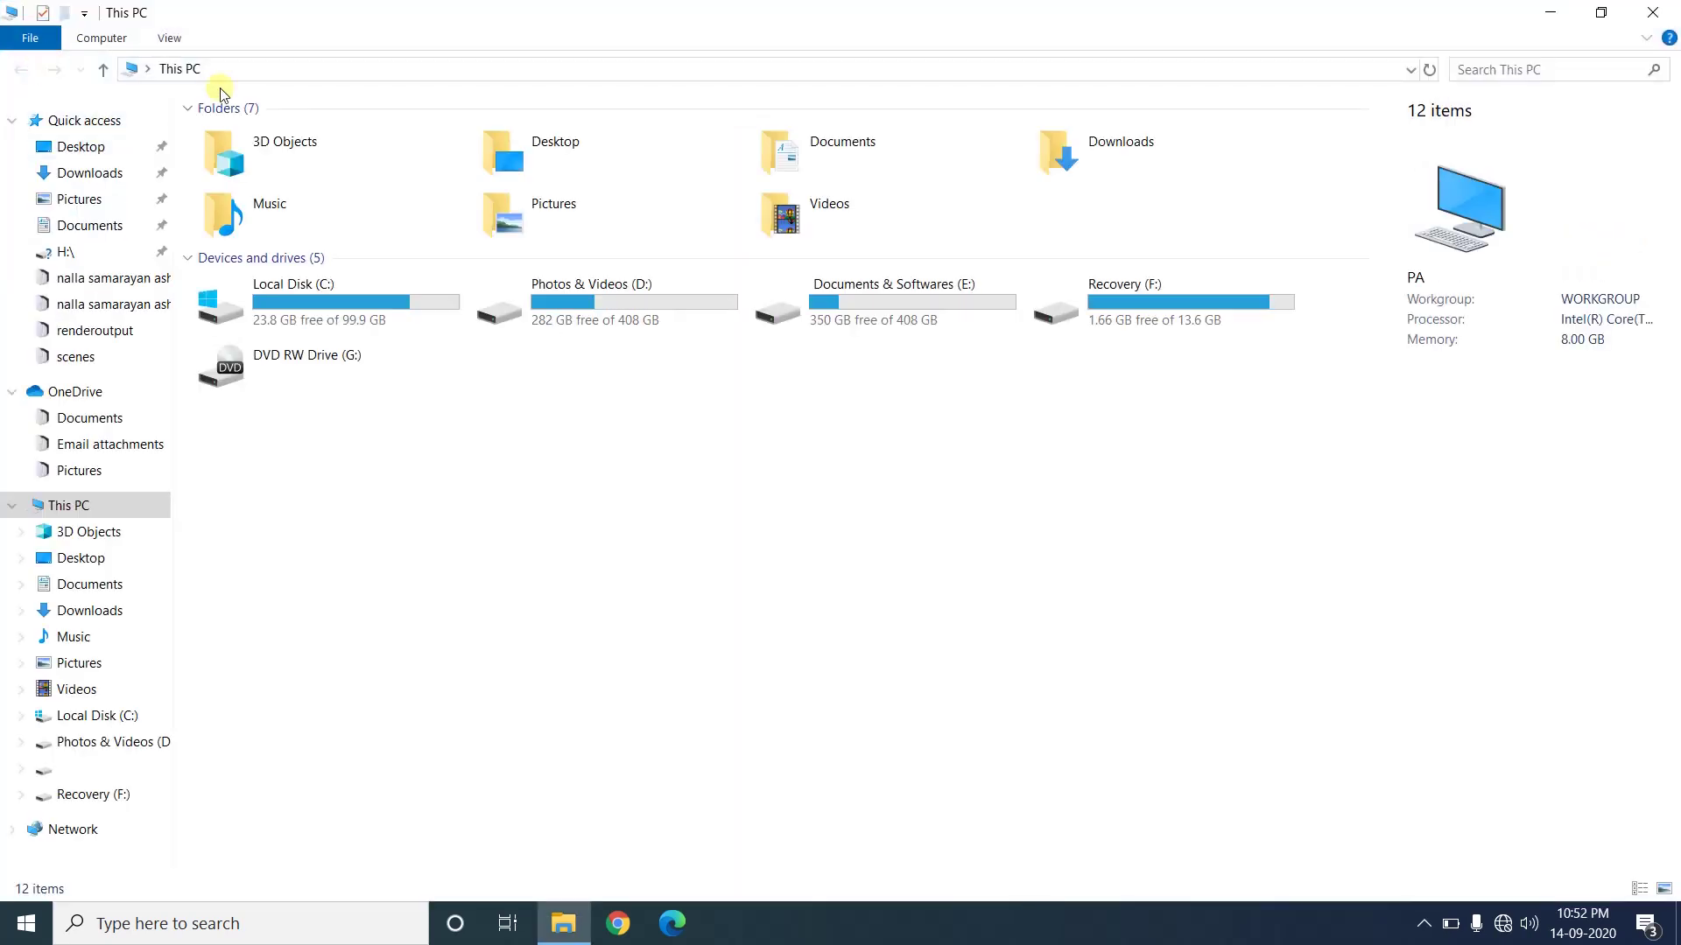
click(169, 37)
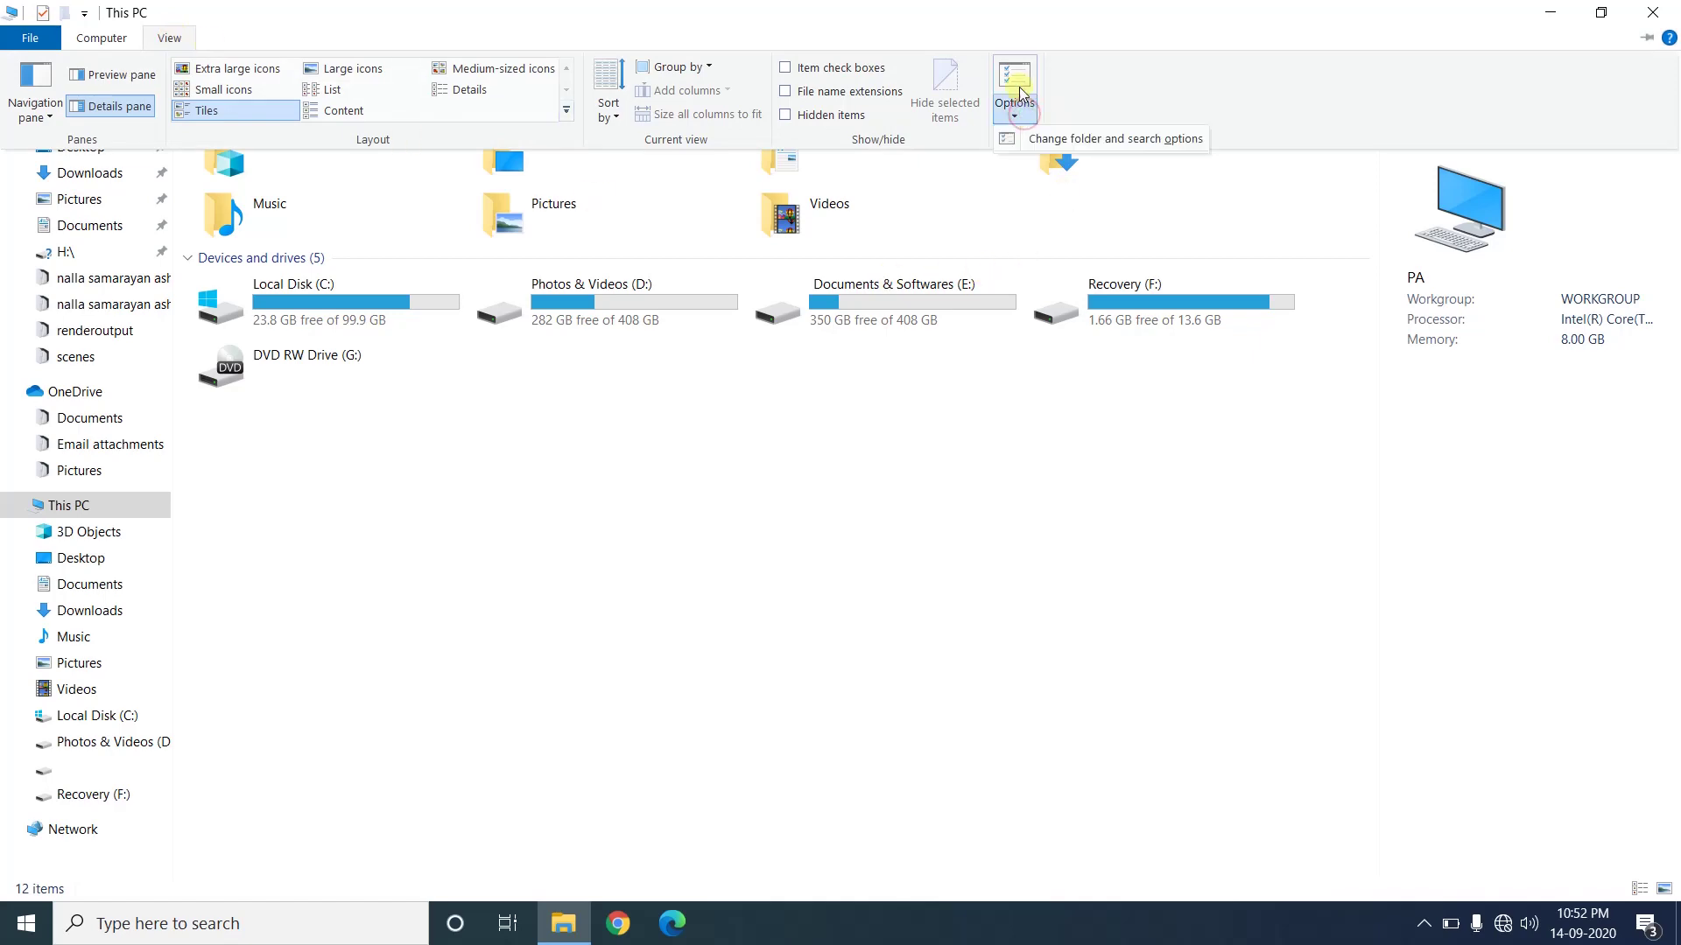
click(1024, 114)
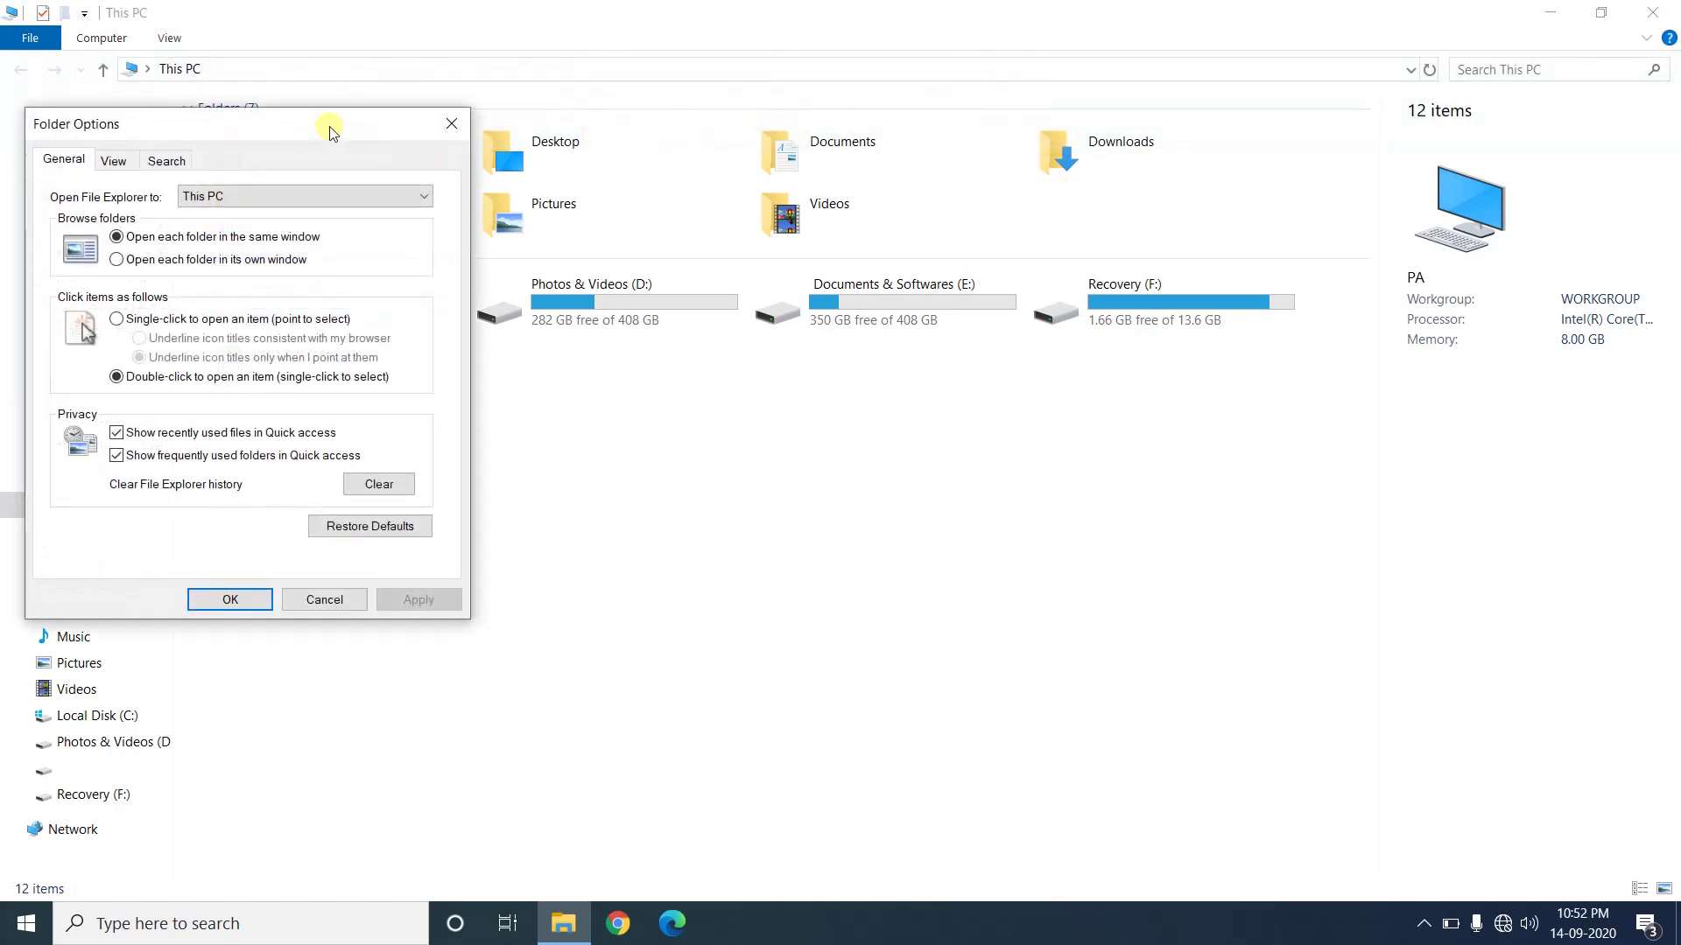
drag(326, 124, 970, 98)
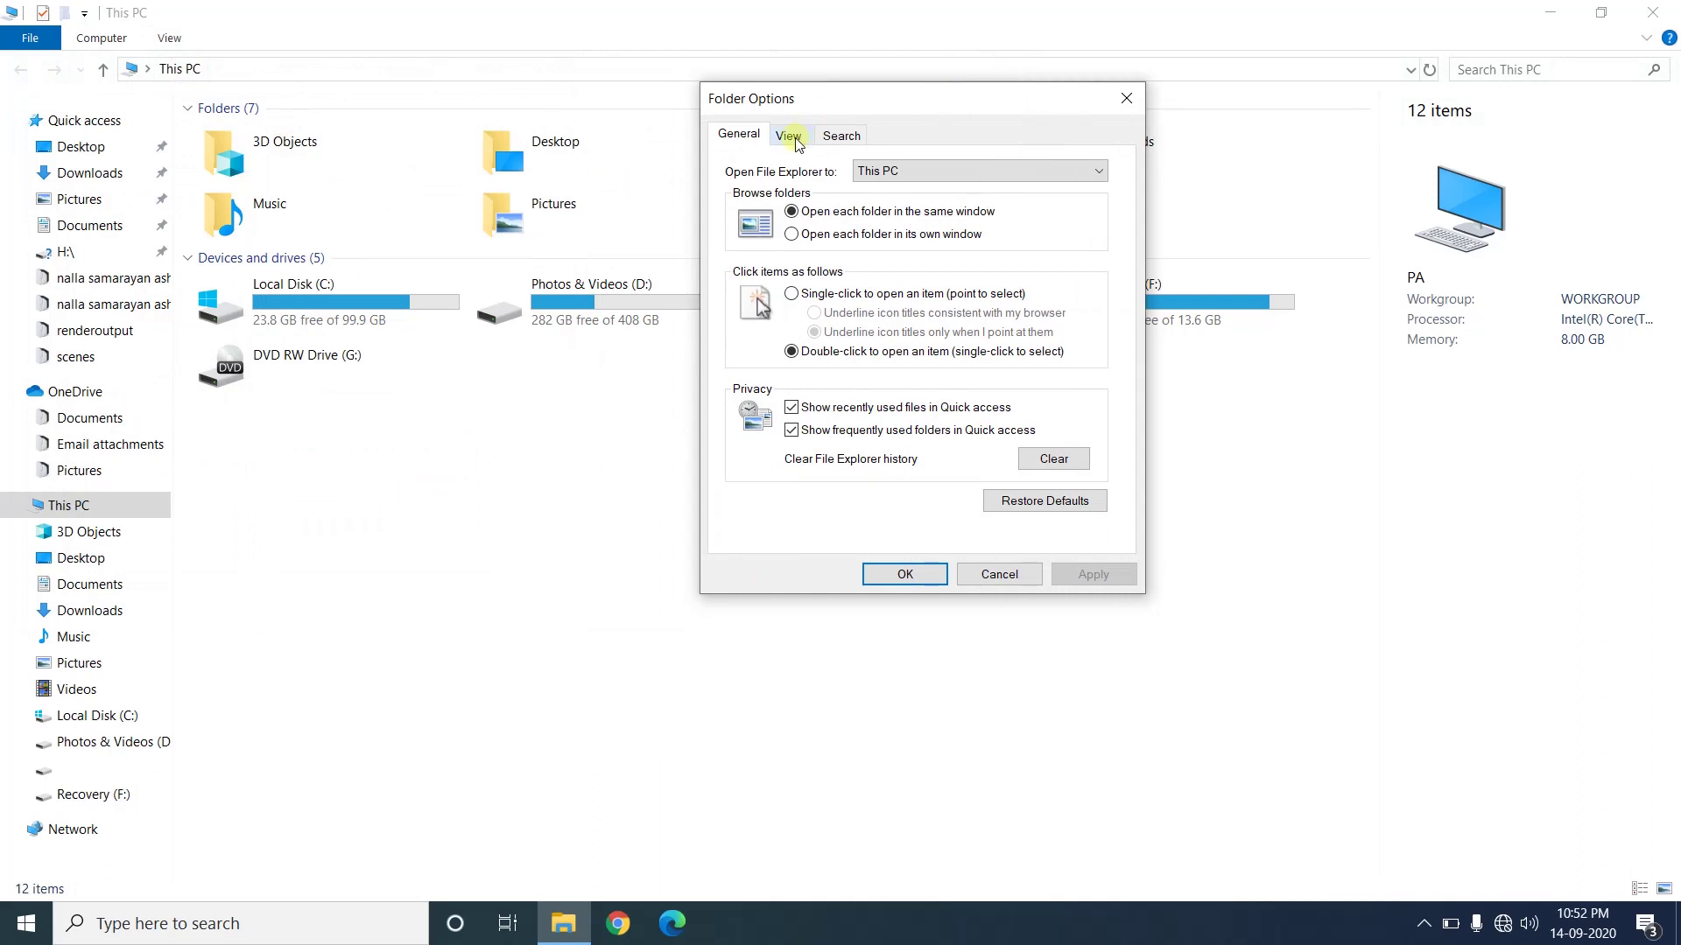
click(789, 136)
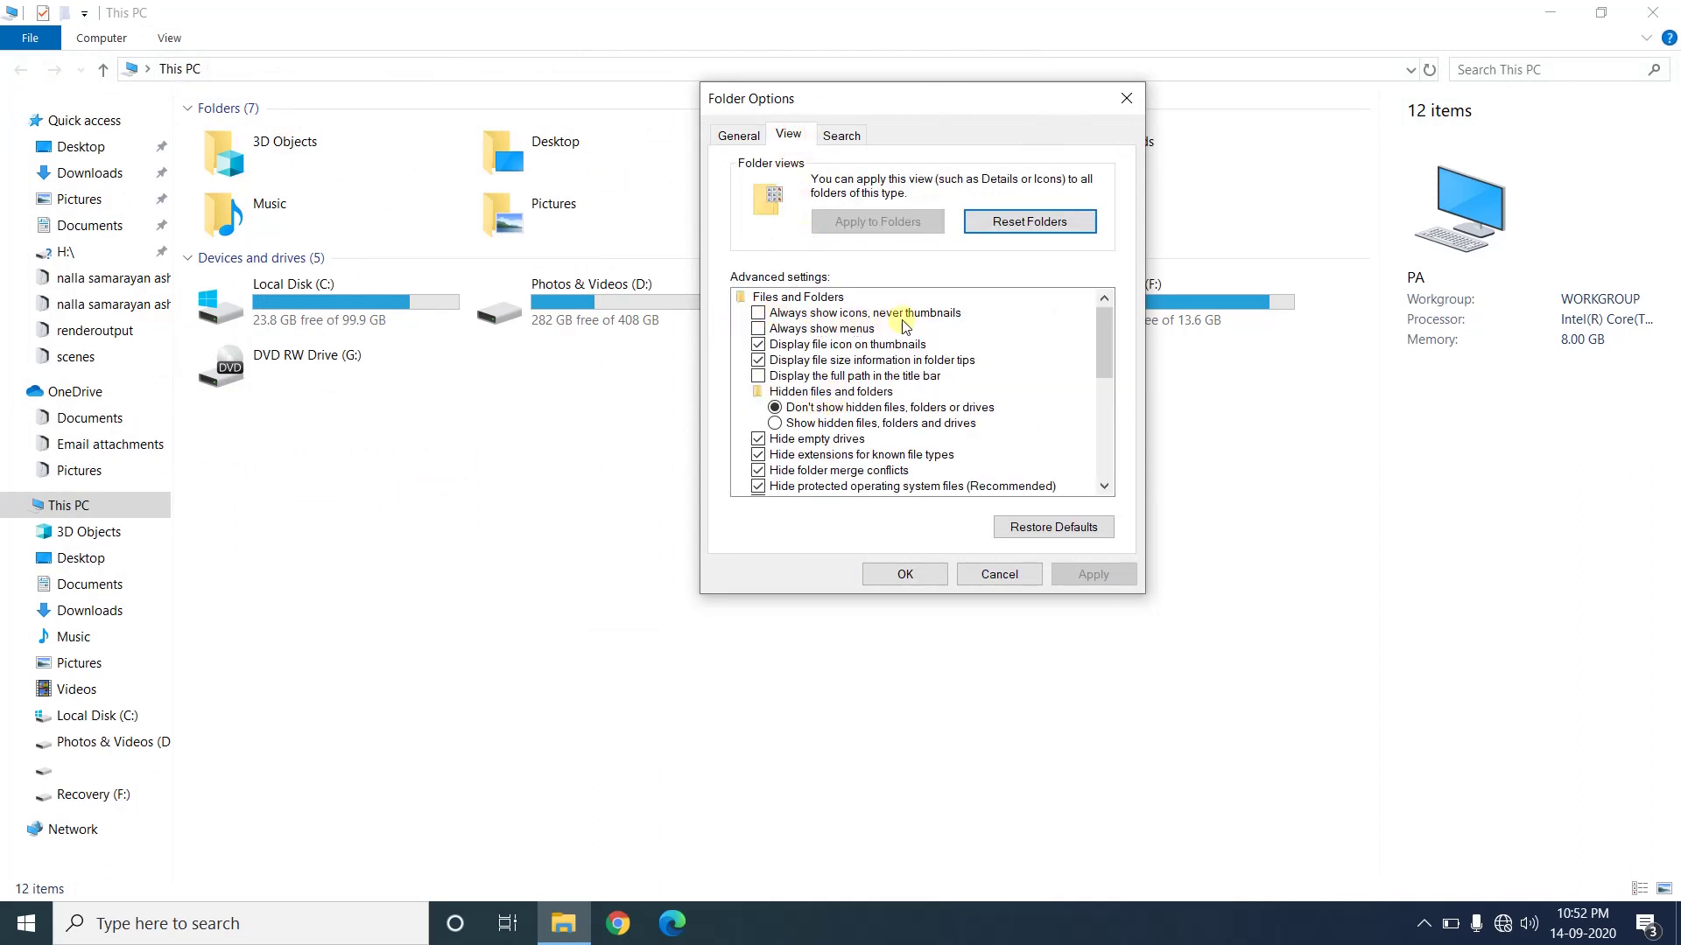
click(760, 316)
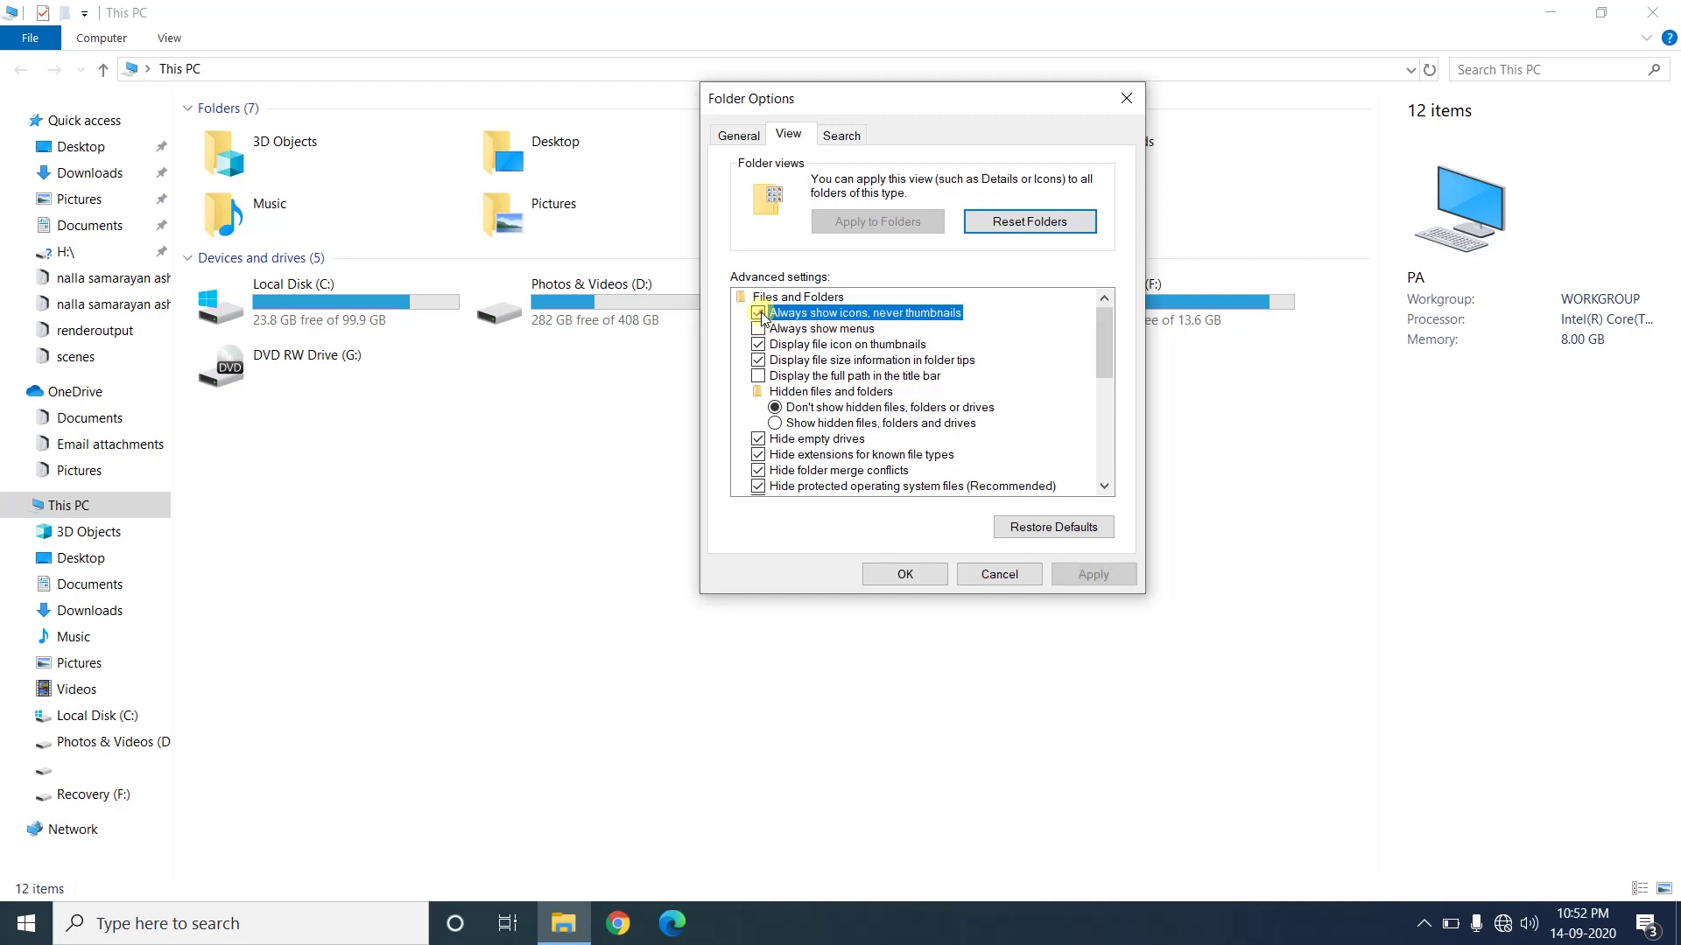
click(1090, 574)
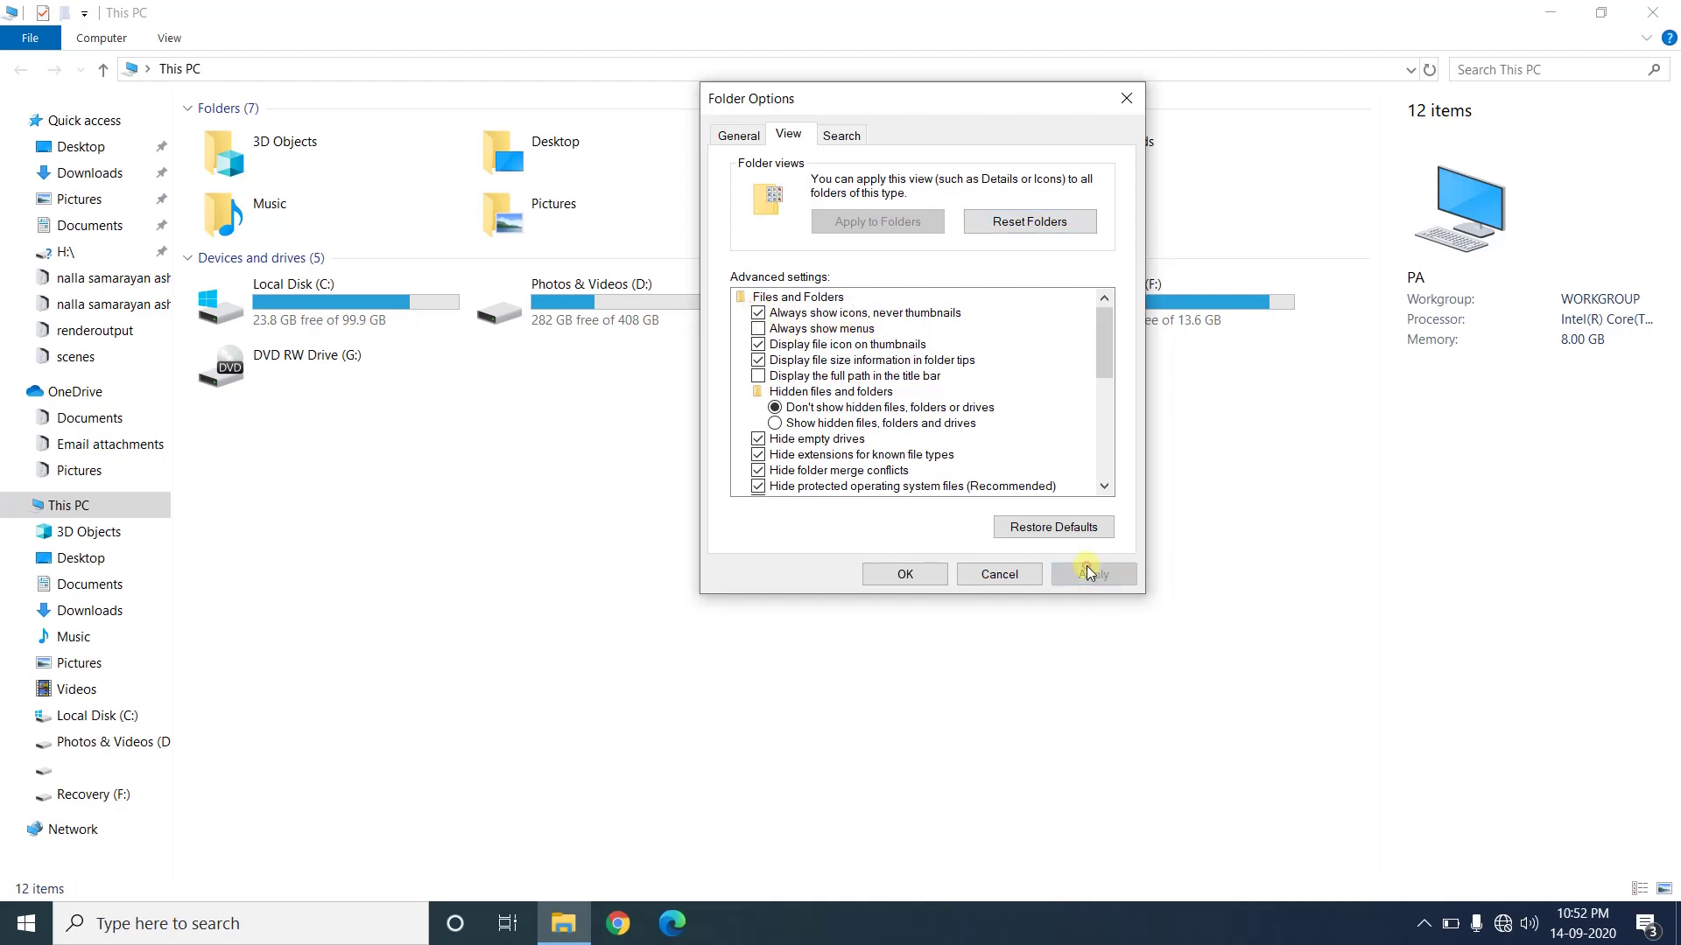
click(926, 577)
click(1653, 12)
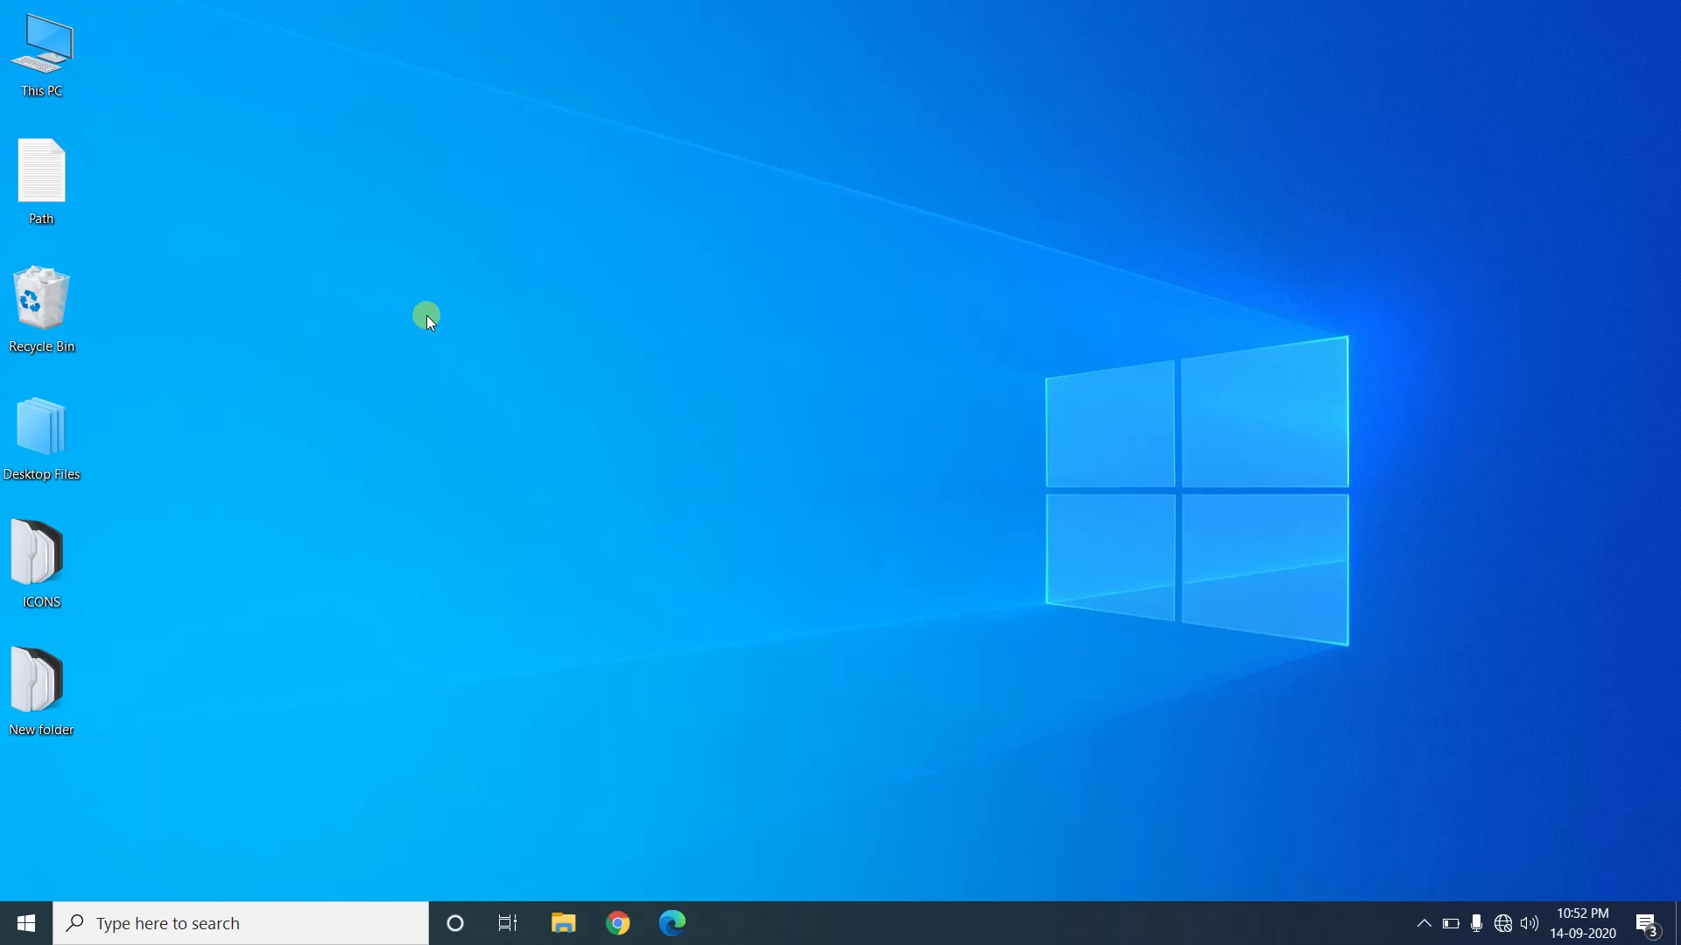
- Create a new folder on the desktop with its default name to test the custom folder icon
right_click(69, 819)
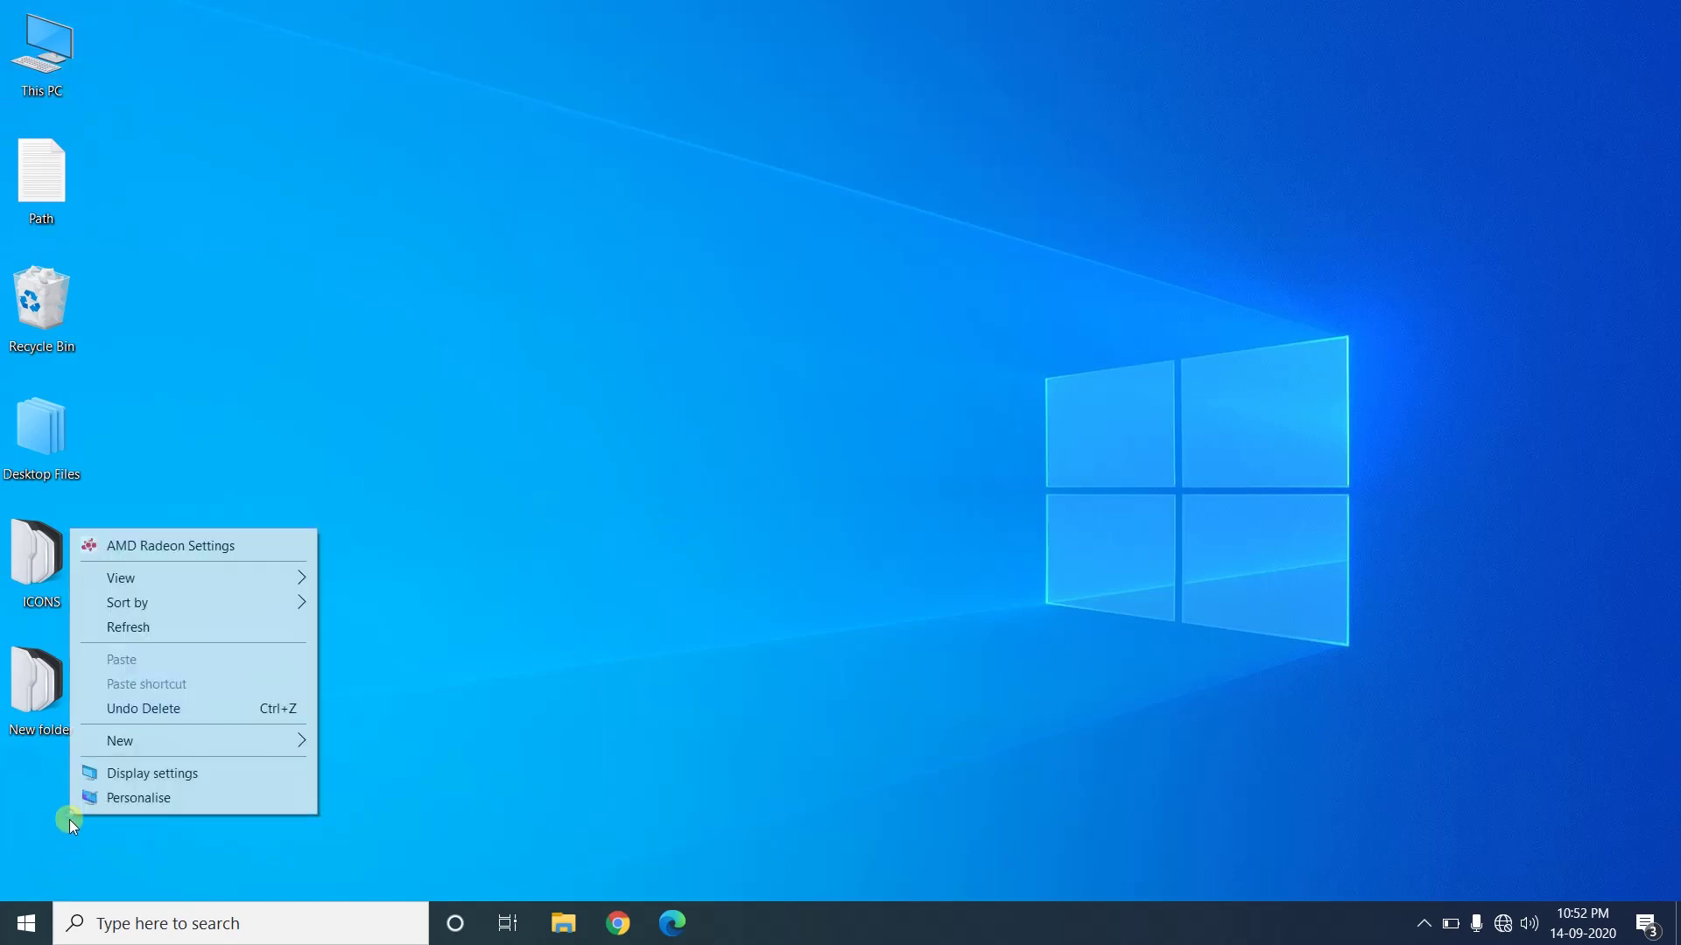
click(192, 738)
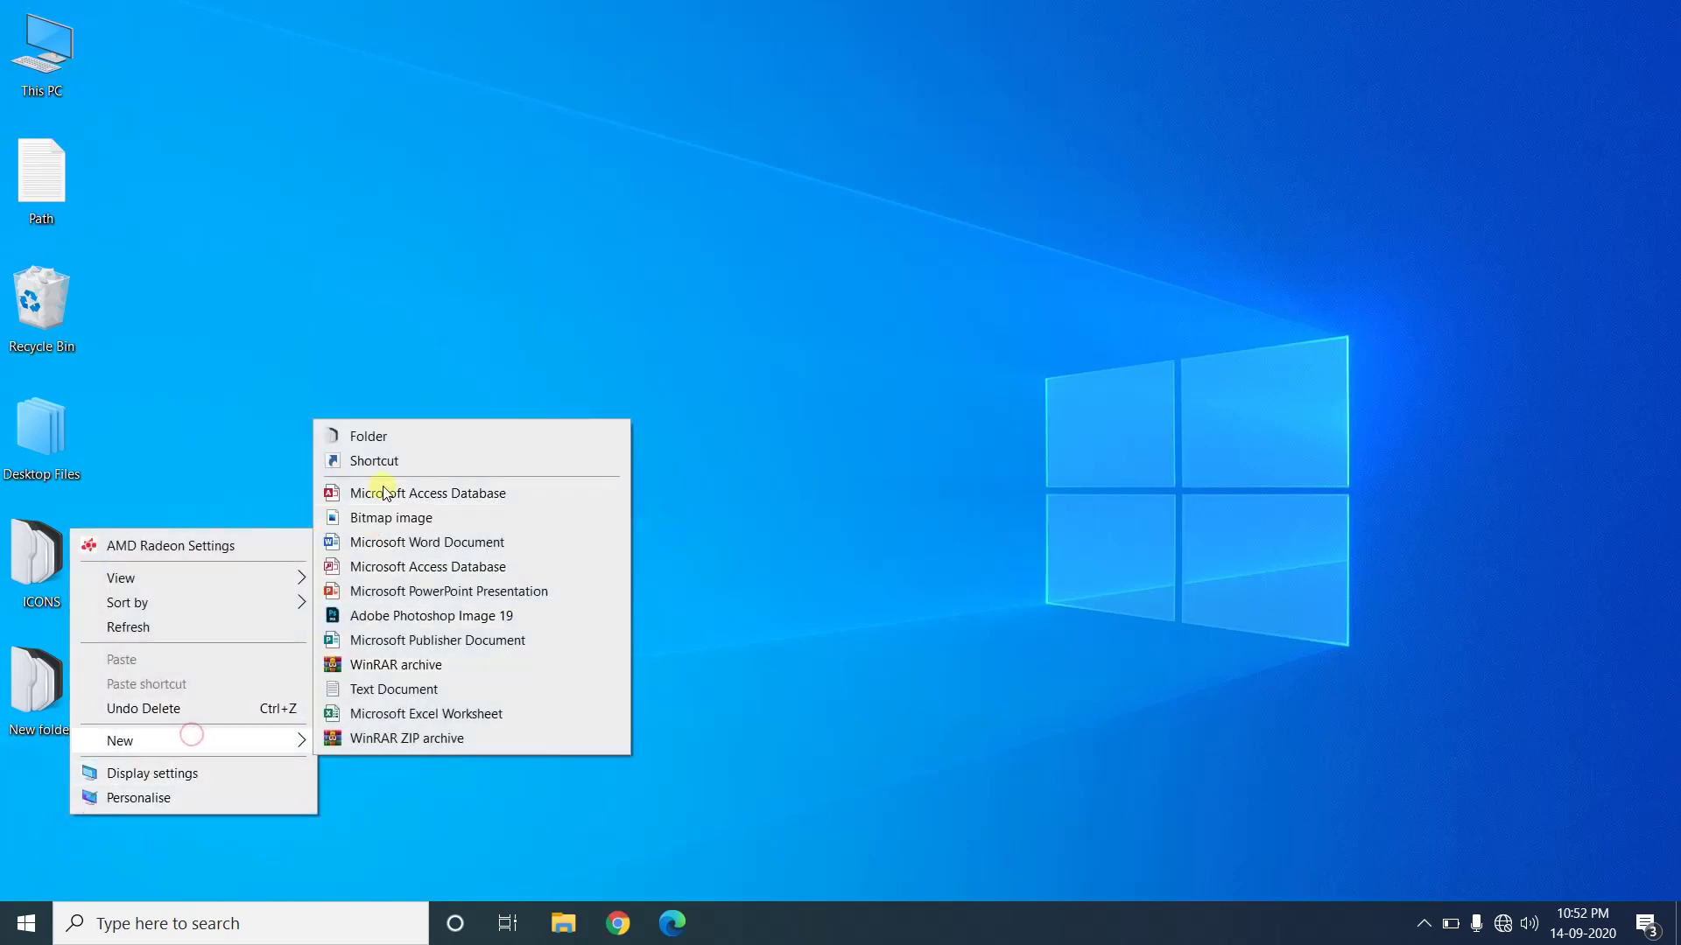
click(387, 436)
click(38, 823)
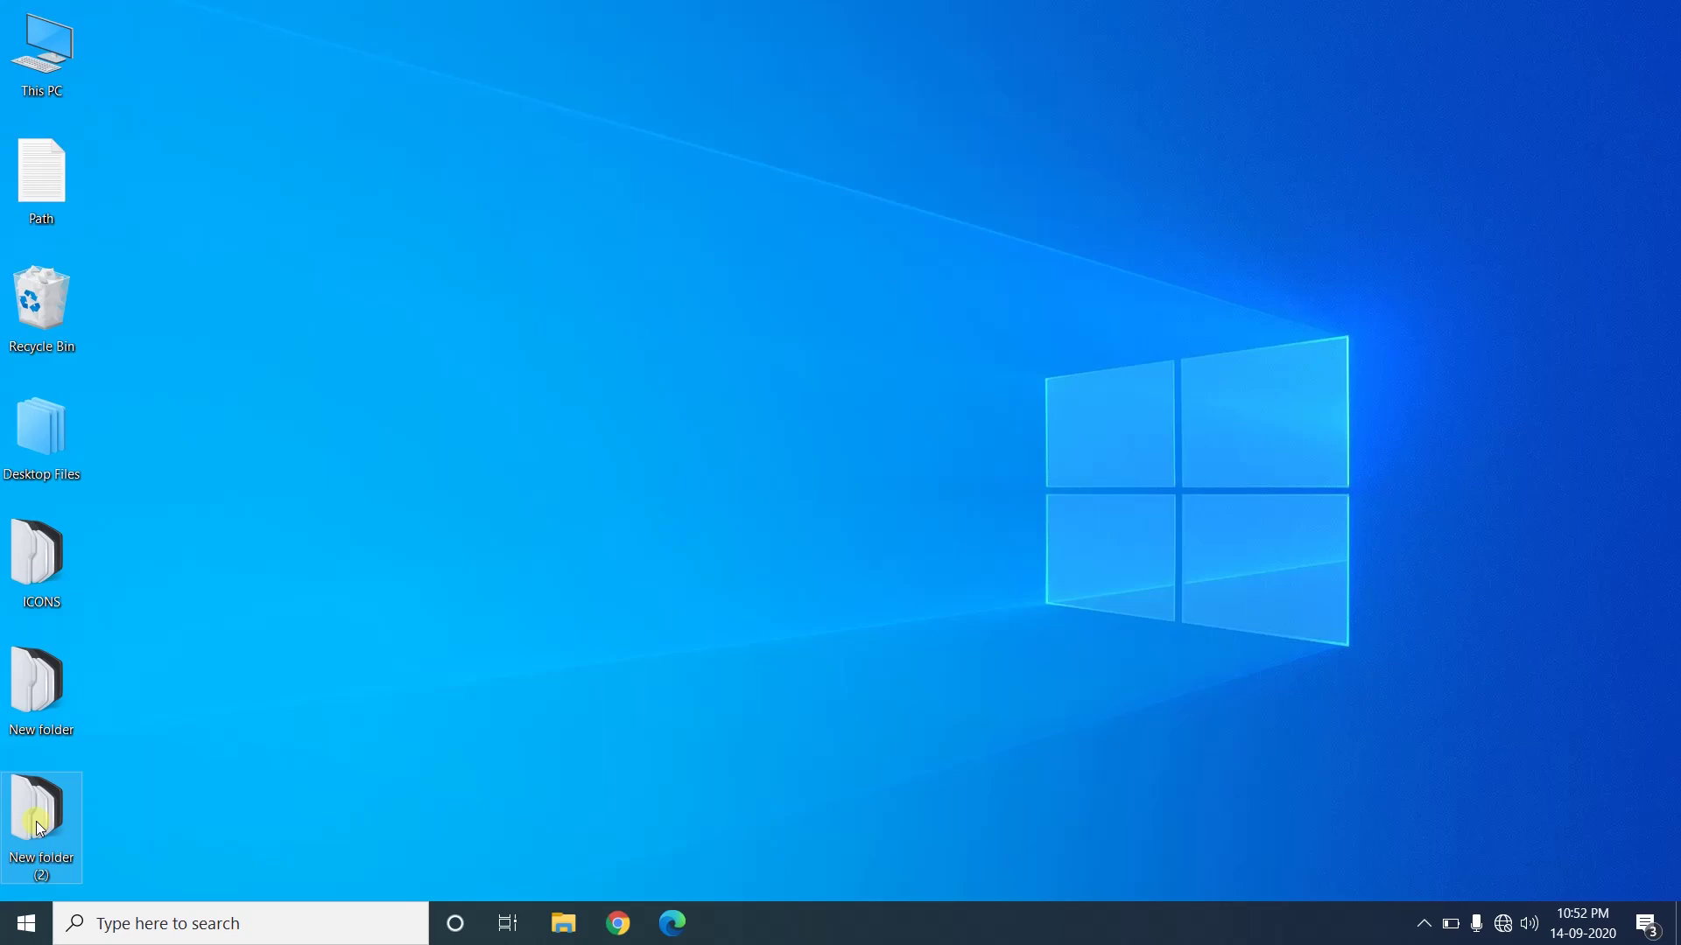
- Open This PC to examine the icons of its folders and drives, and close the window
double_click(77, 39)
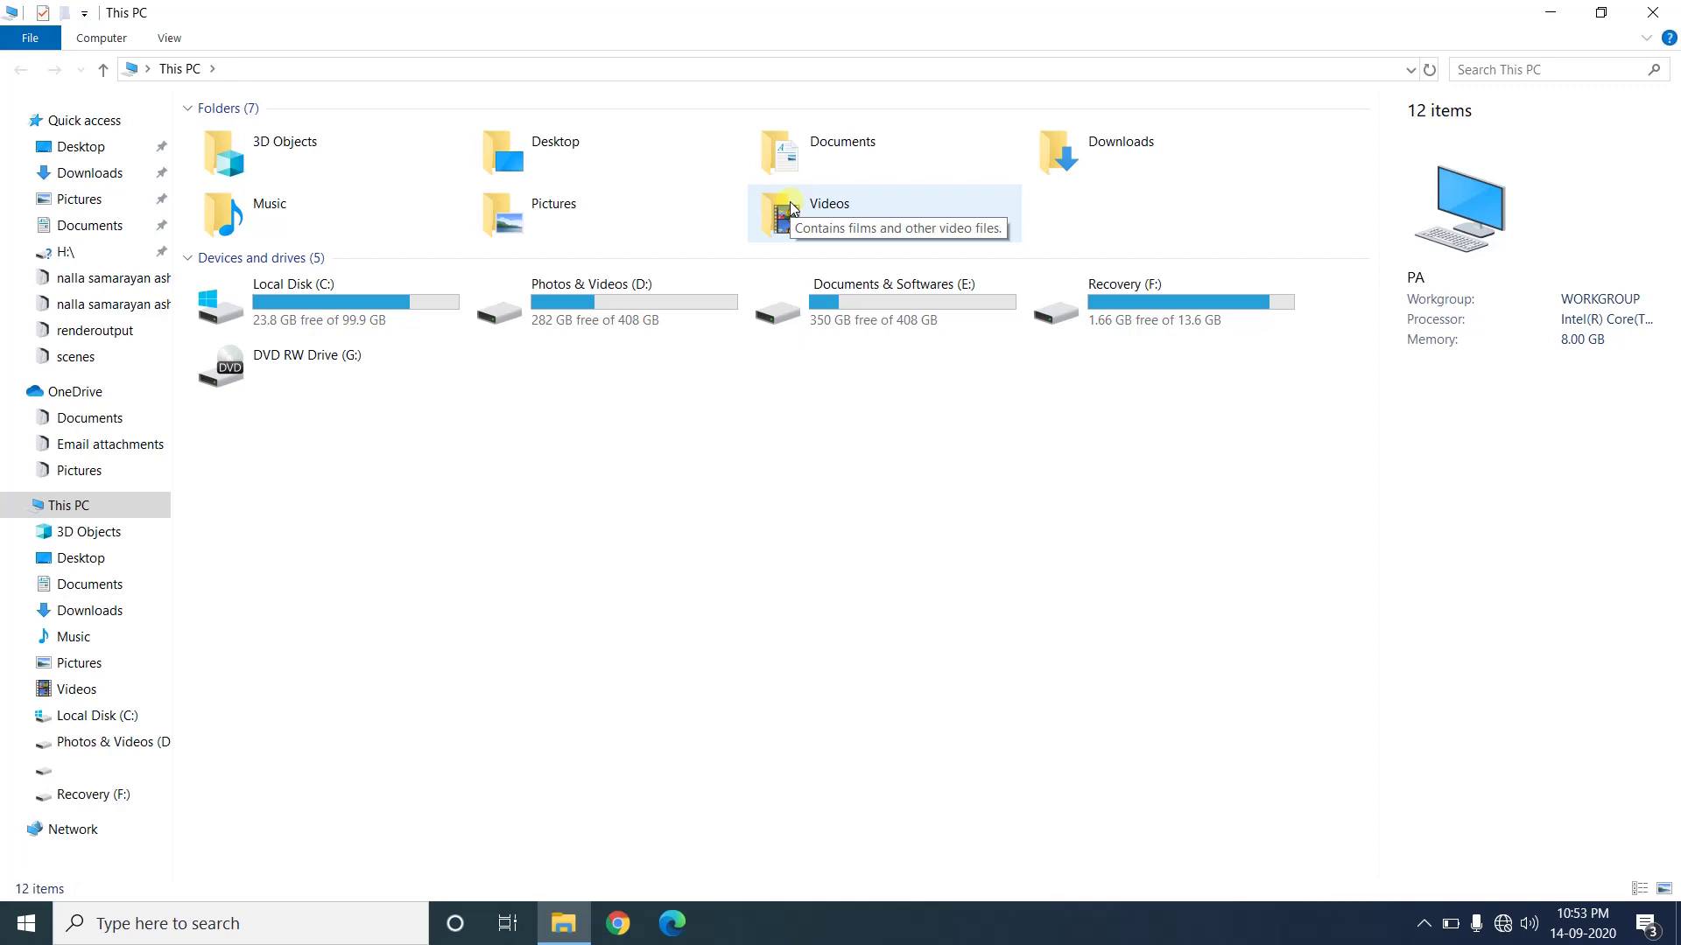
click(1653, 12)
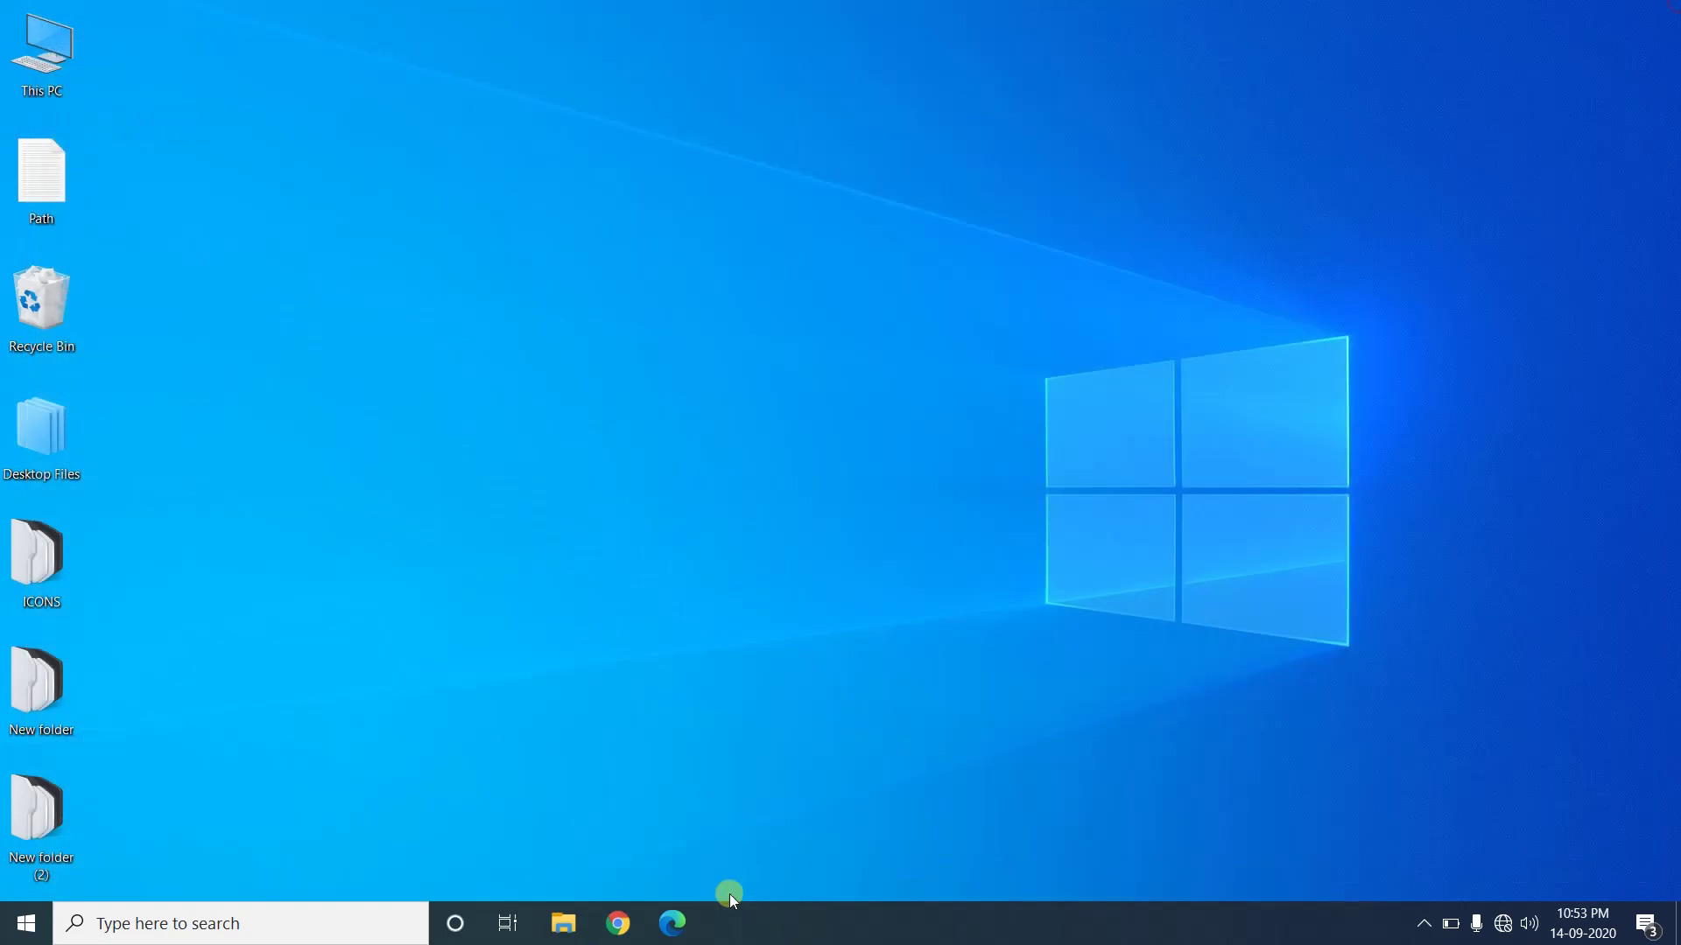